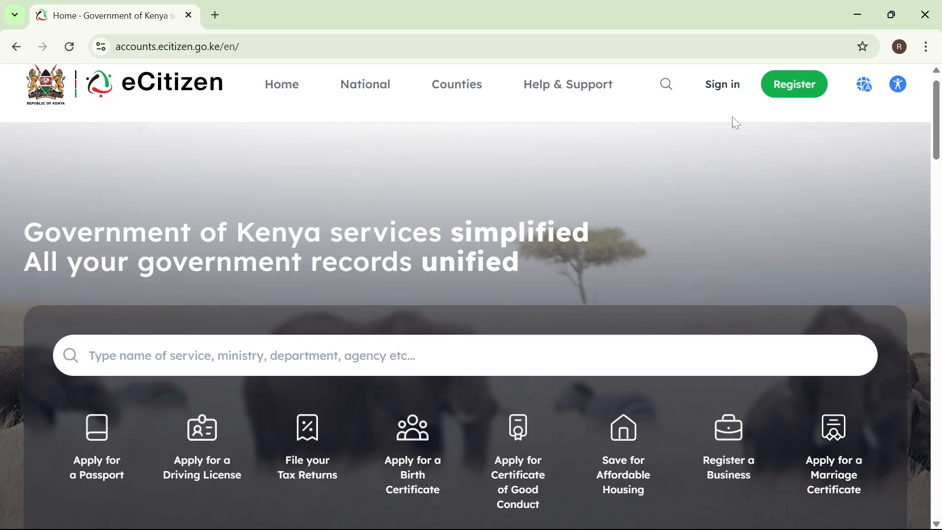
Sign in to the eCitizen account with the ID number and account password
{"action": "left_click", "coordinate": [725, 89]}
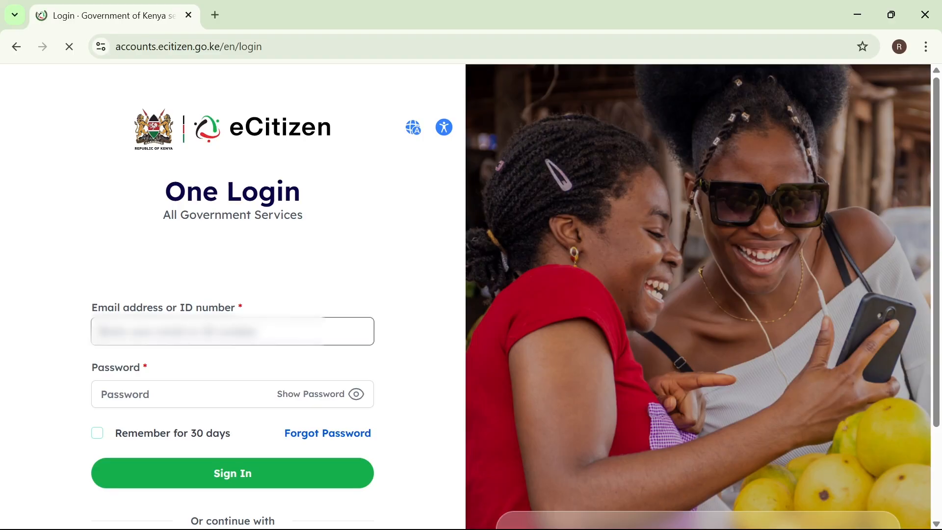
{"action": "type", "text": "**"}
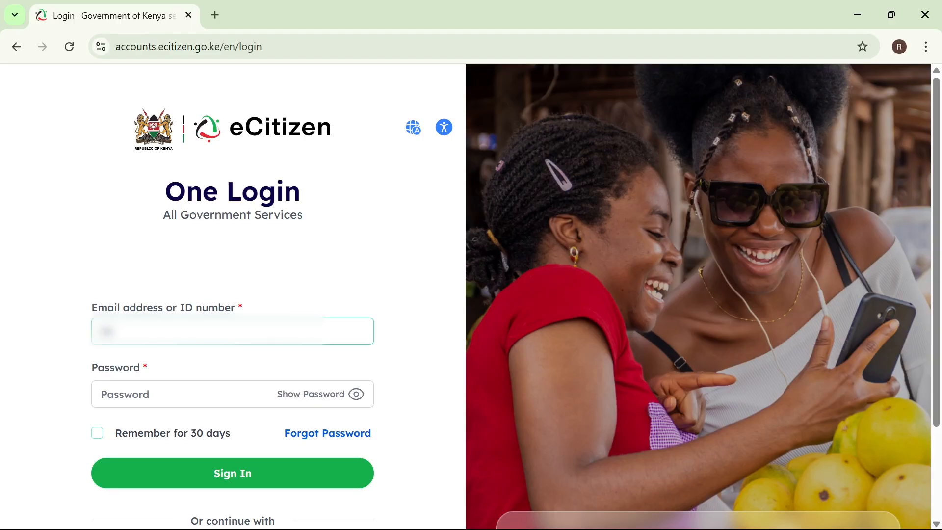
{"action": "type", "text": "******"}
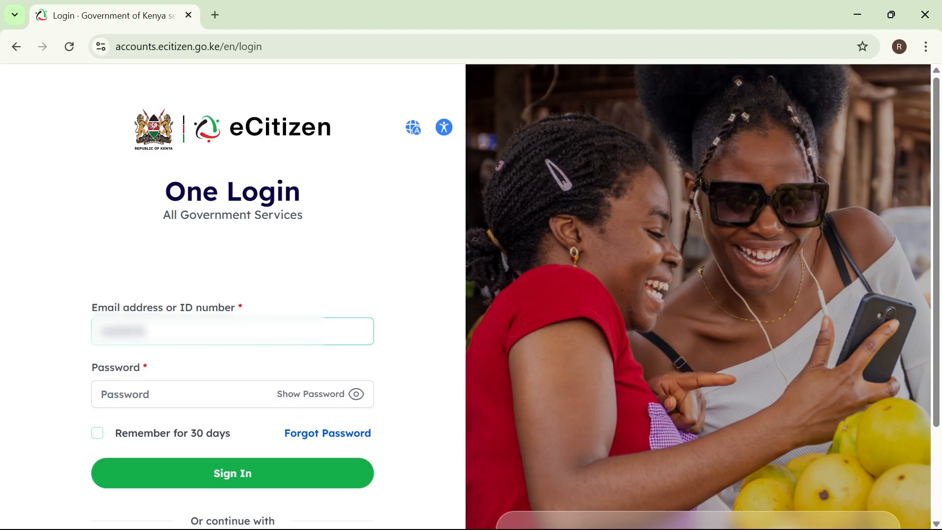
{"action": "type", "text": "*"}
{"action": "key", "text": "Tab"}
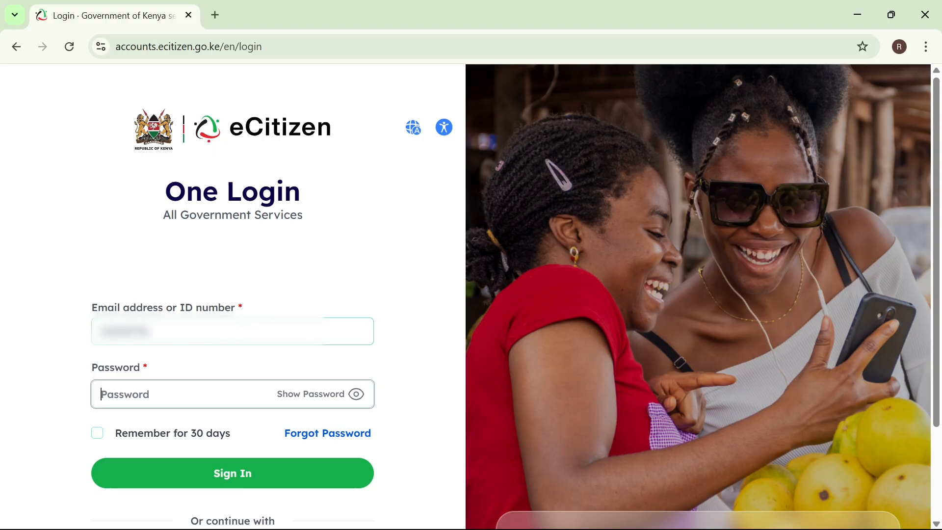
{"action": "type", "text": "*"}
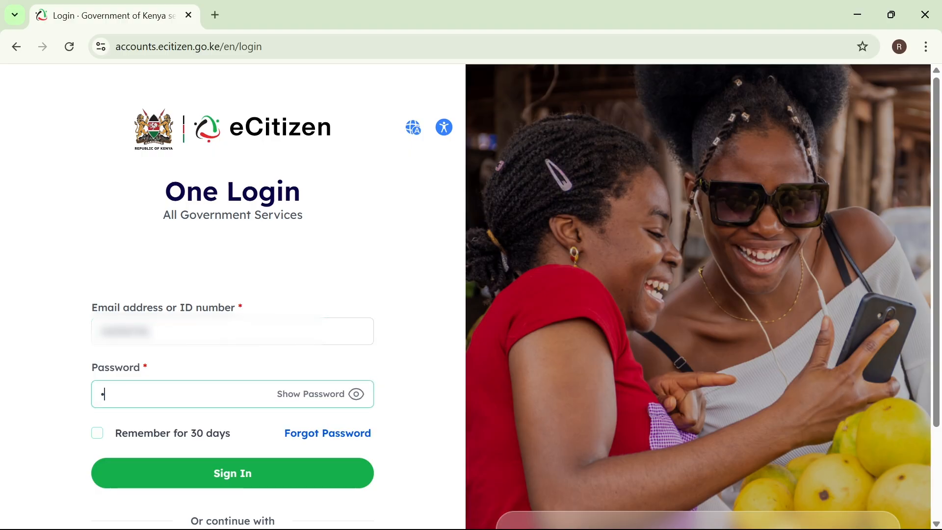
{"action": "type", "text": "********"}
{"action": "left_click", "coordinate": [212, 477]}
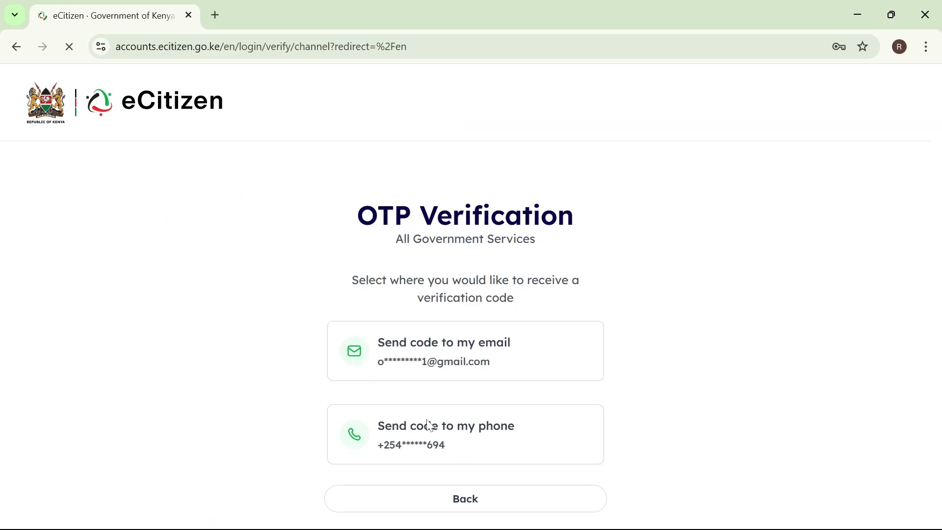
Request the one-time verification code by phone, enter the received code and submit it
{"action": "left_click", "coordinate": [502, 437]}
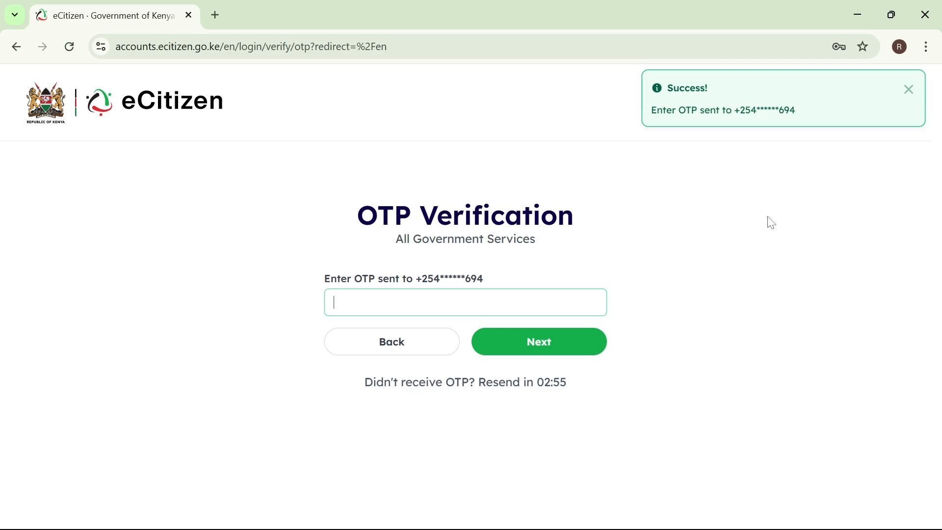
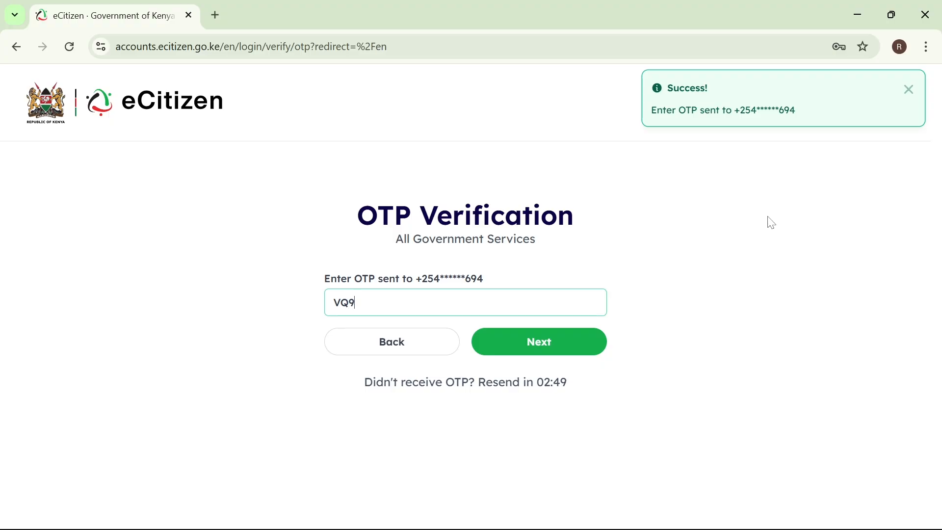
{"action": "left_click", "coordinate": [560, 346]}
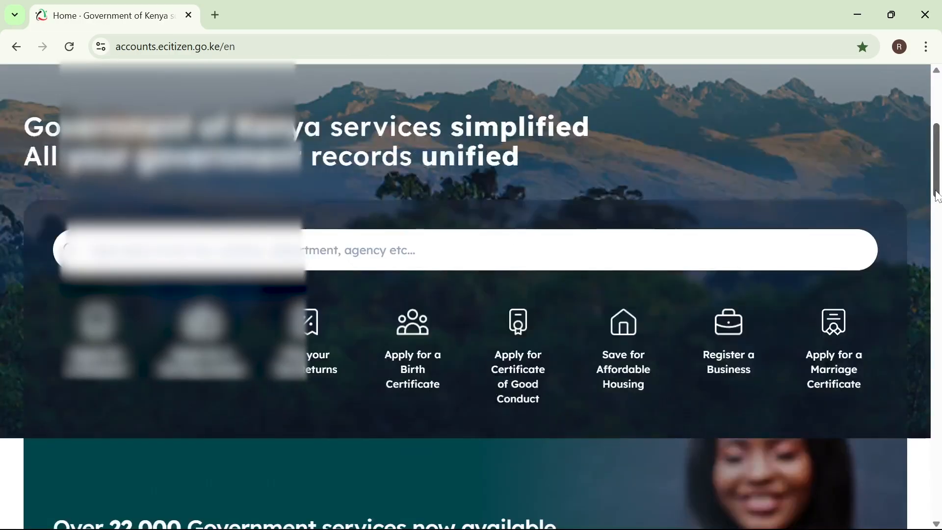
Open the Temporary Permit Application service of the Directorate of Immigration Services (New Applications)
{"action": "left_click_drag", "start_coordinate": [938, 196], "coordinate": [930, 272]}
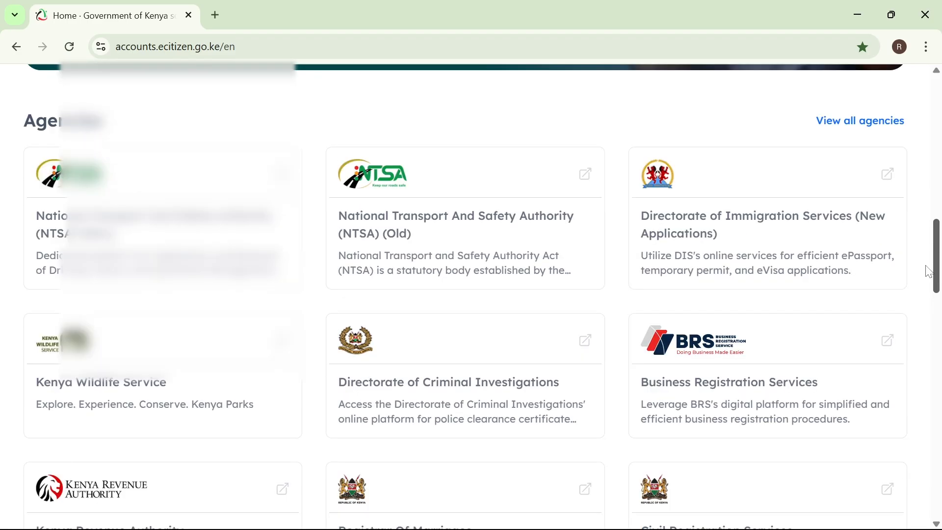
{"action": "left_click", "coordinate": [759, 224]}
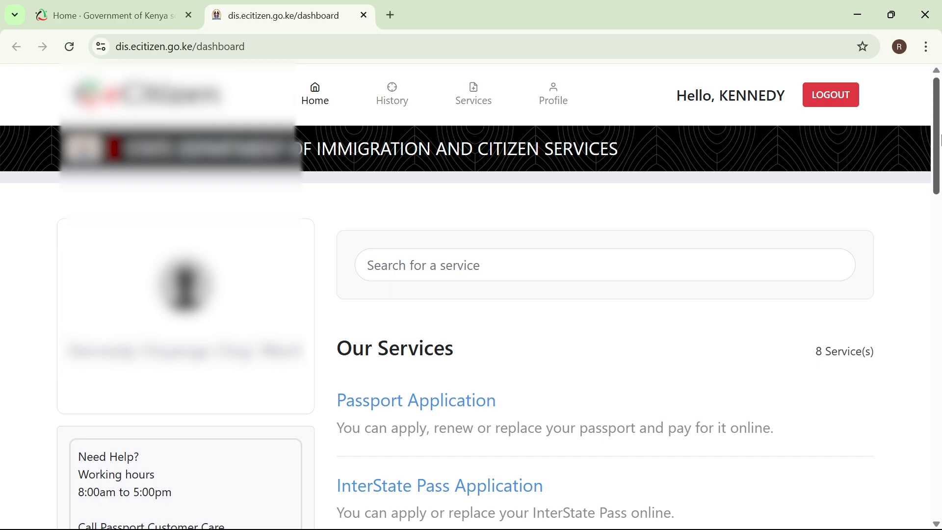
{"action": "left_click_drag", "start_coordinate": [941, 140], "coordinate": [940, 205]}
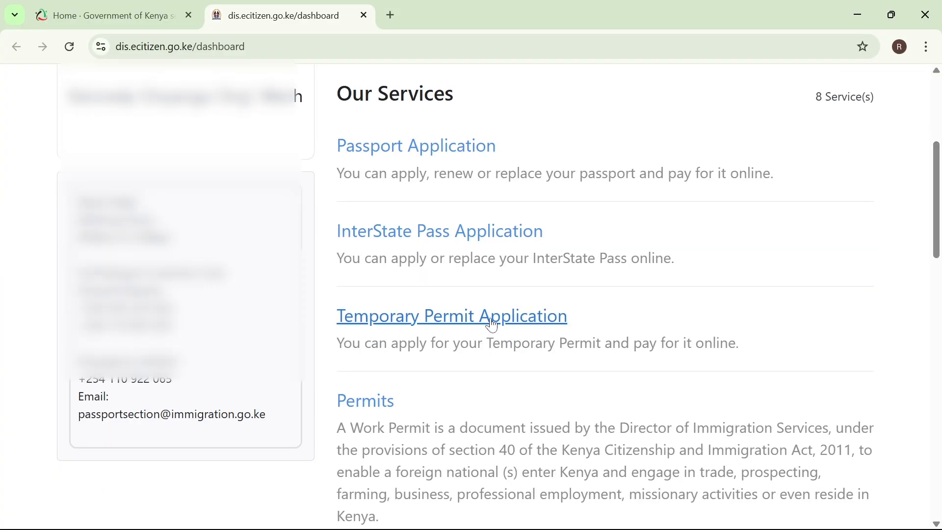
{"action": "left_click", "coordinate": [457, 329]}
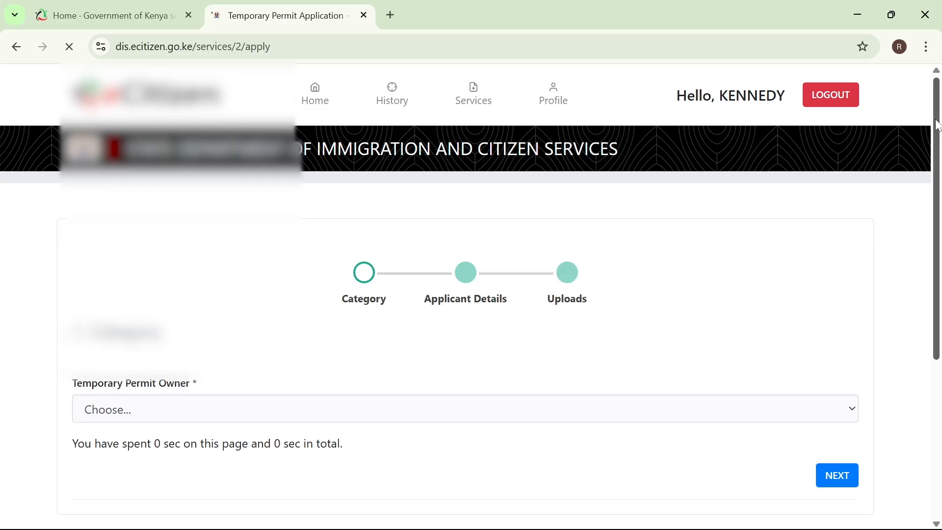
Set the temporary permit owner to the first applicant category and continue to the adult application information
{"action": "left_click_drag", "start_coordinate": [938, 126], "coordinate": [940, 235]}
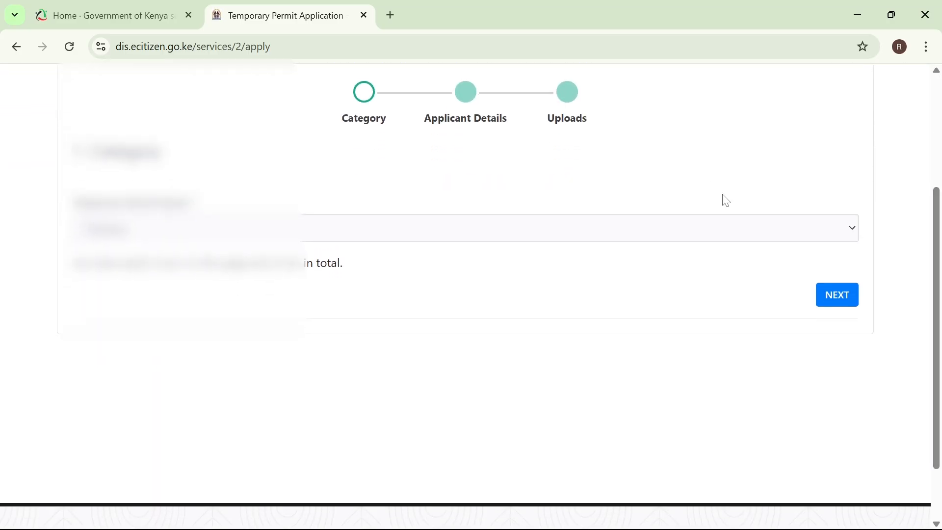
{"action": "left_click", "coordinate": [832, 230]}
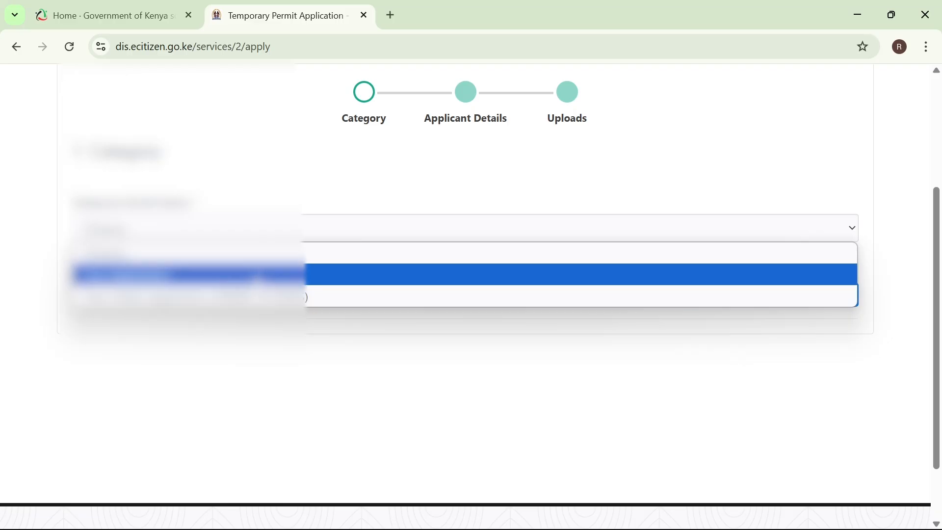
{"action": "left_click", "coordinate": [258, 276]}
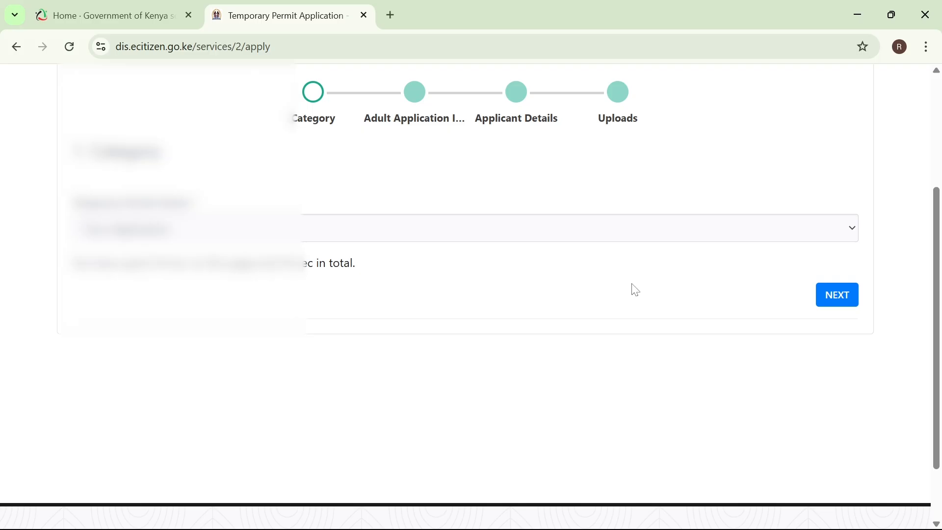
{"action": "left_click", "coordinate": [833, 305]}
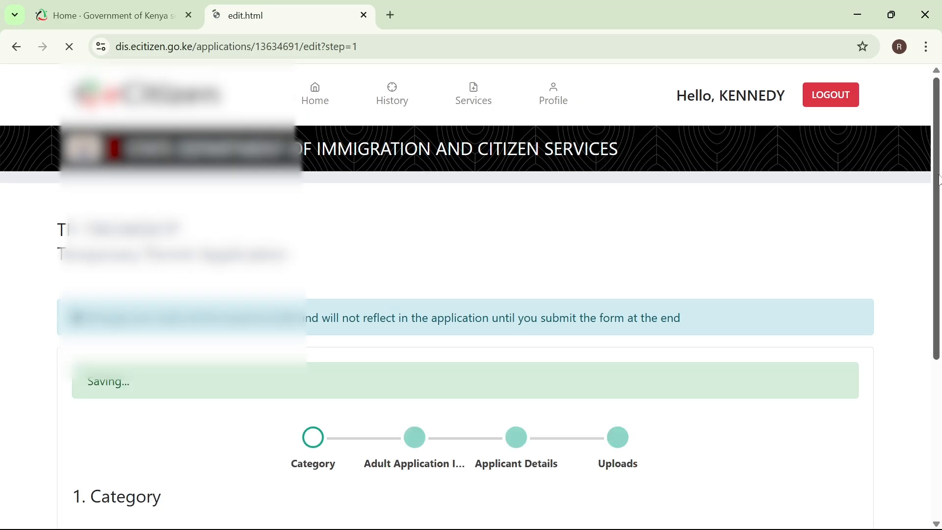
Review the application steps, submission requirements and temporary permit fees, and proceed to the applicant details
{"action": "left_click_drag", "start_coordinate": [939, 197], "coordinate": [939, 373]}
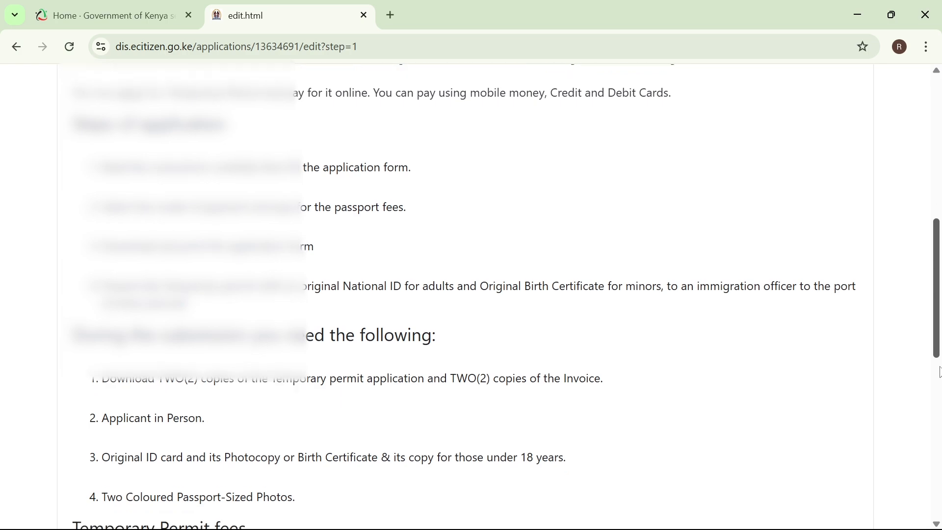
{"action": "left_click_drag", "start_coordinate": [940, 373], "coordinate": [940, 389]}
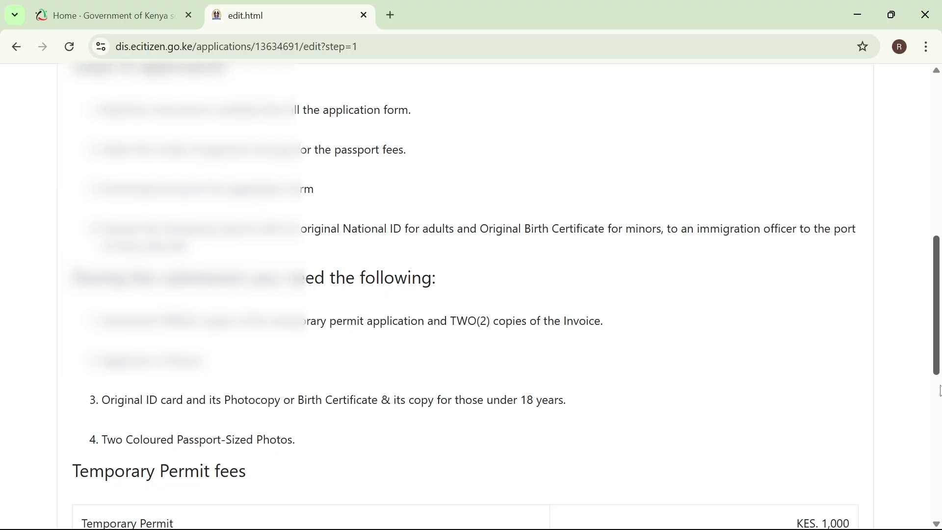
{"action": "scroll", "coordinate": [940, 391], "scroll_direction": "down", "scroll_amount": 3}
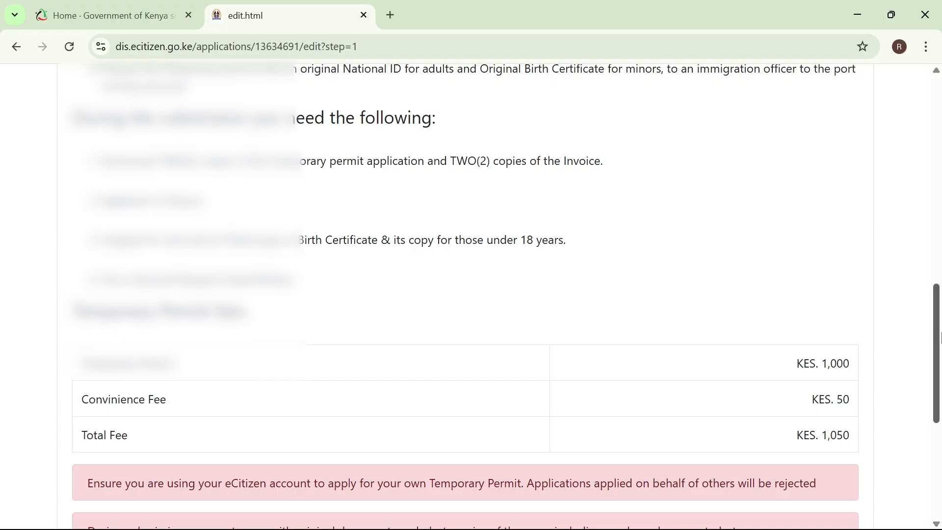
{"action": "left_click_drag", "start_coordinate": [939, 339], "coordinate": [939, 432]}
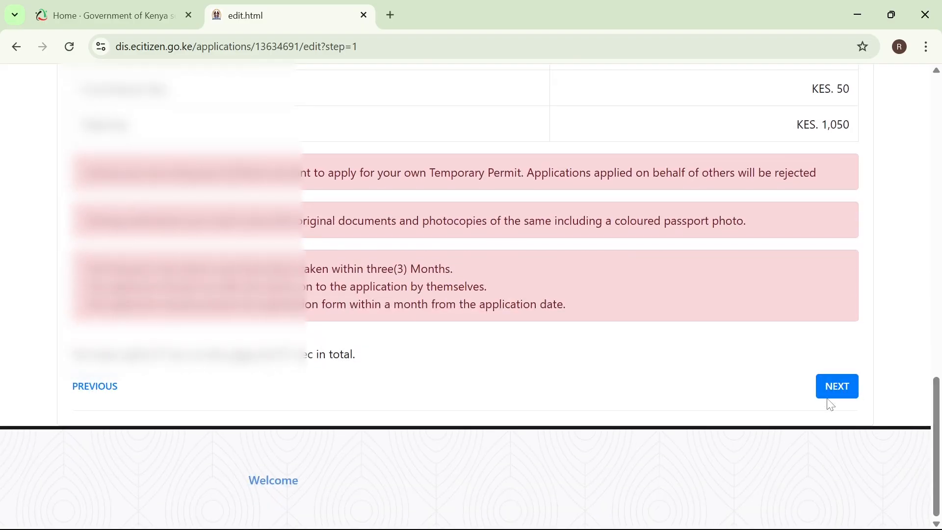
{"action": "left_click", "coordinate": [842, 395]}
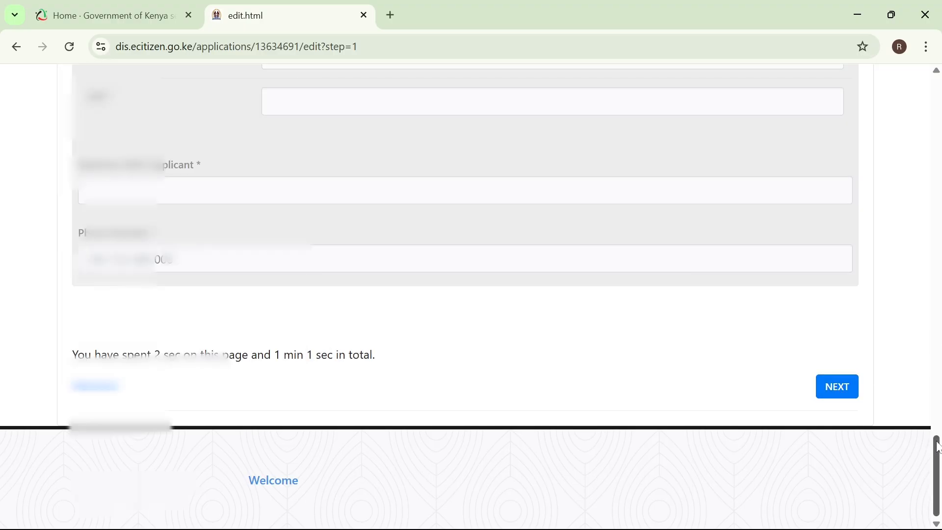
Set the applicant's height to 4 feet 6 inches
{"action": "left_click_drag", "start_coordinate": [939, 442], "coordinate": [941, 183]}
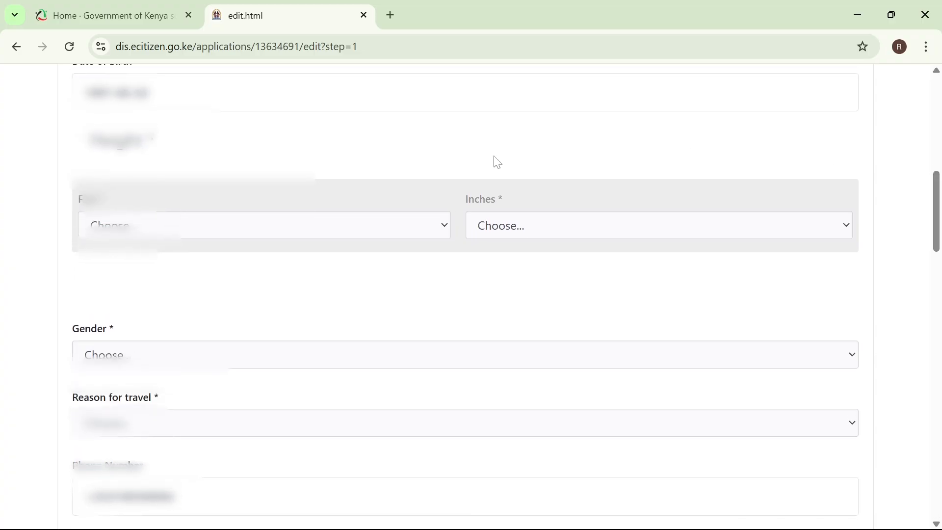
{"action": "left_click", "coordinate": [441, 229]}
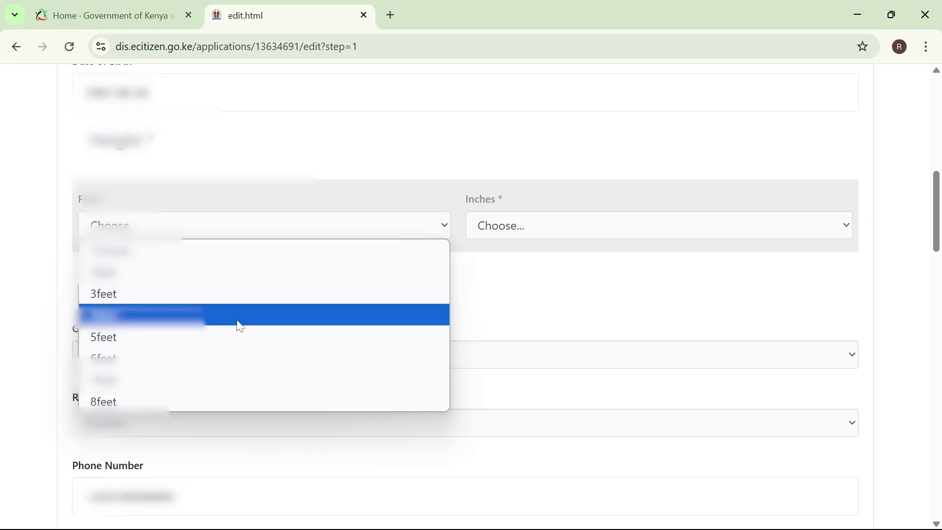
{"action": "left_click", "coordinate": [239, 326]}
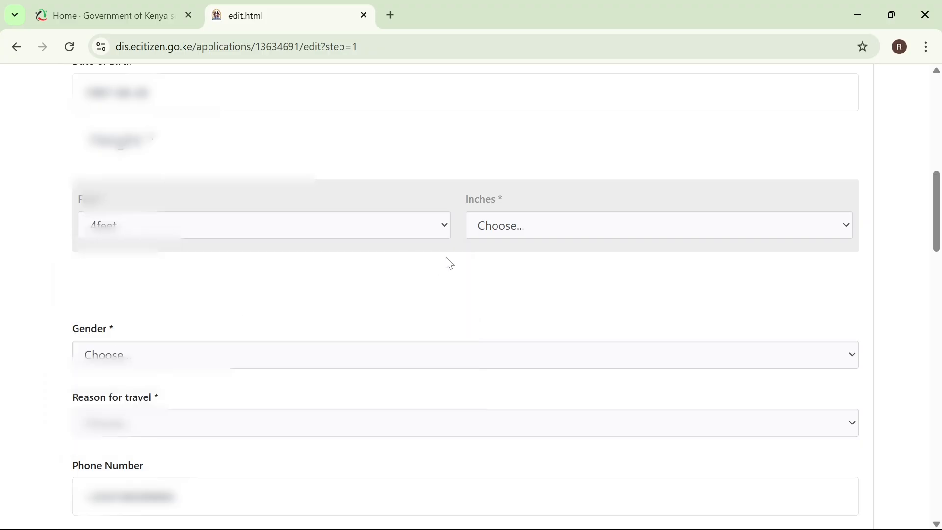
{"action": "left_click", "coordinate": [517, 230]}
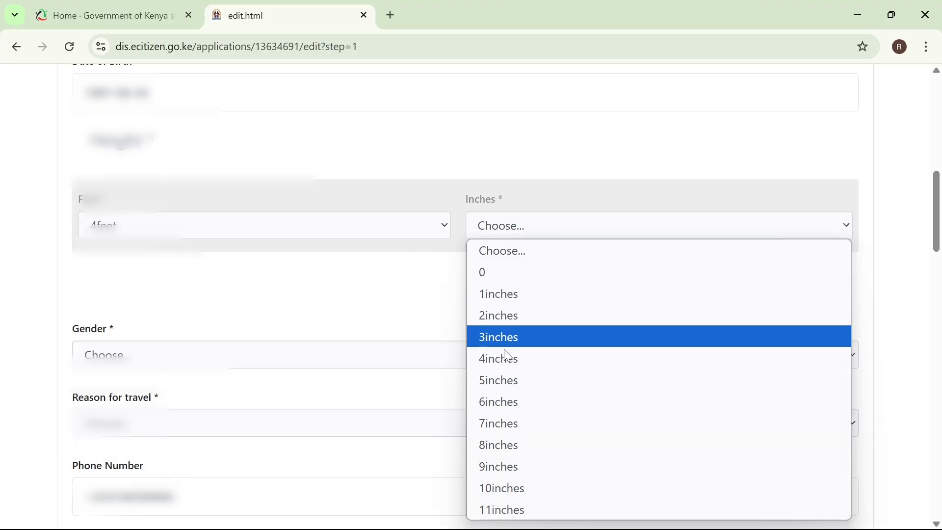
{"action": "left_click", "coordinate": [508, 403]}
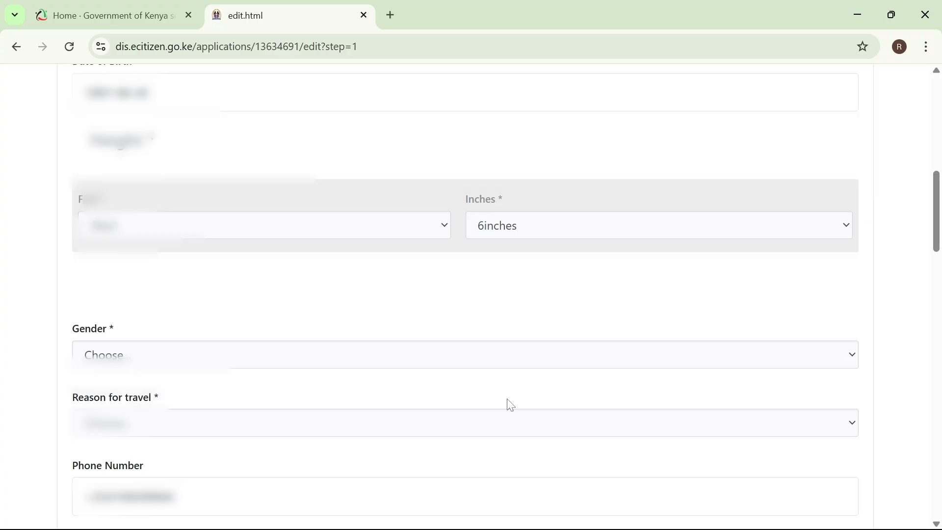
Set the applicant's gender to Male and the reason for travel to Educational / Academic
{"action": "left_click", "coordinate": [789, 358]}
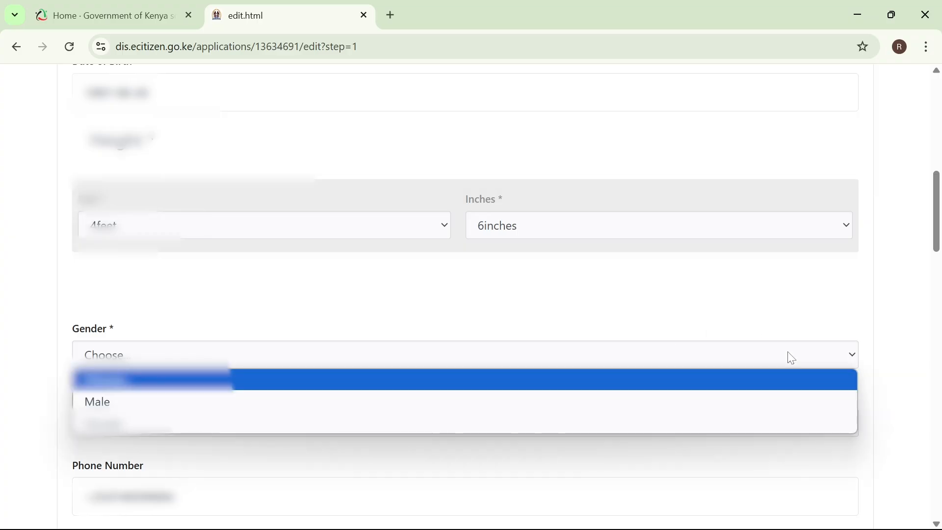
{"action": "left_click", "coordinate": [701, 410]}
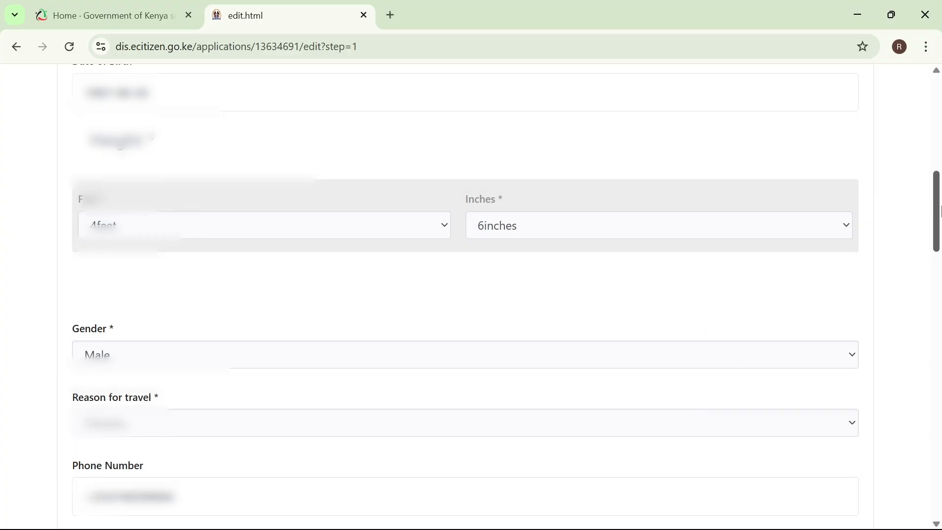
{"action": "left_click_drag", "start_coordinate": [940, 208], "coordinate": [940, 253]}
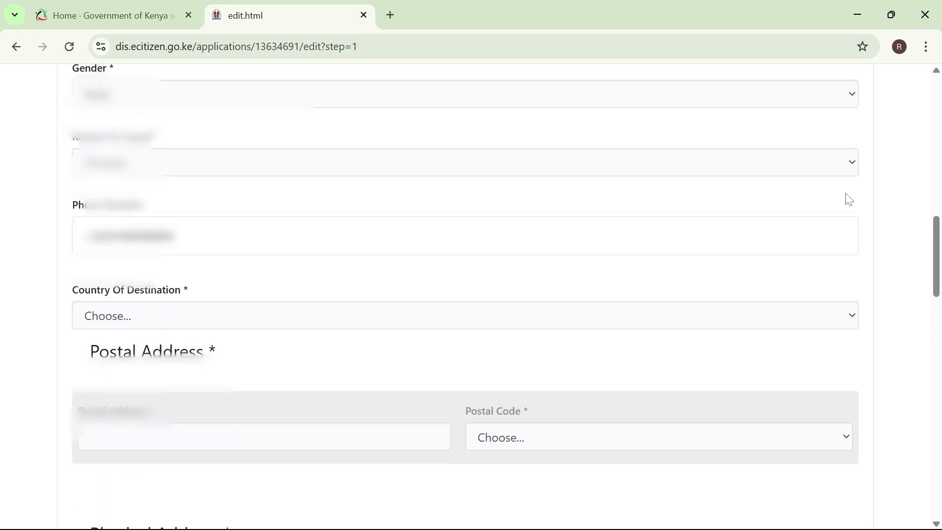
{"action": "left_click", "coordinate": [840, 172]}
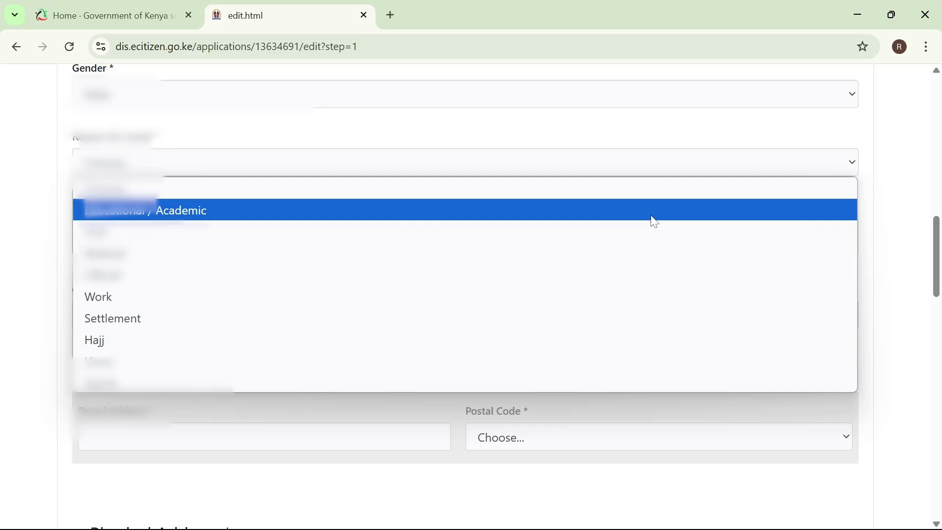
{"action": "left_click", "coordinate": [652, 223]}
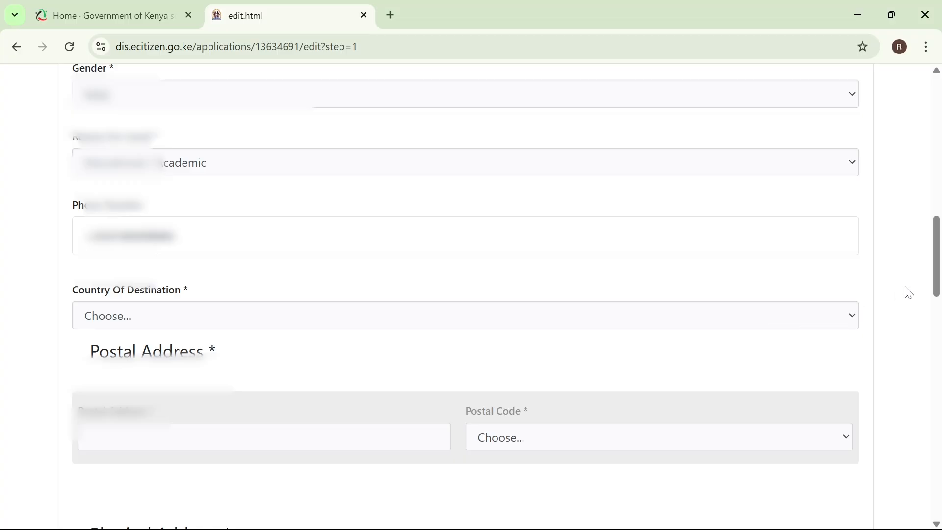
{"action": "left_click_drag", "start_coordinate": [938, 284], "coordinate": [938, 305]}
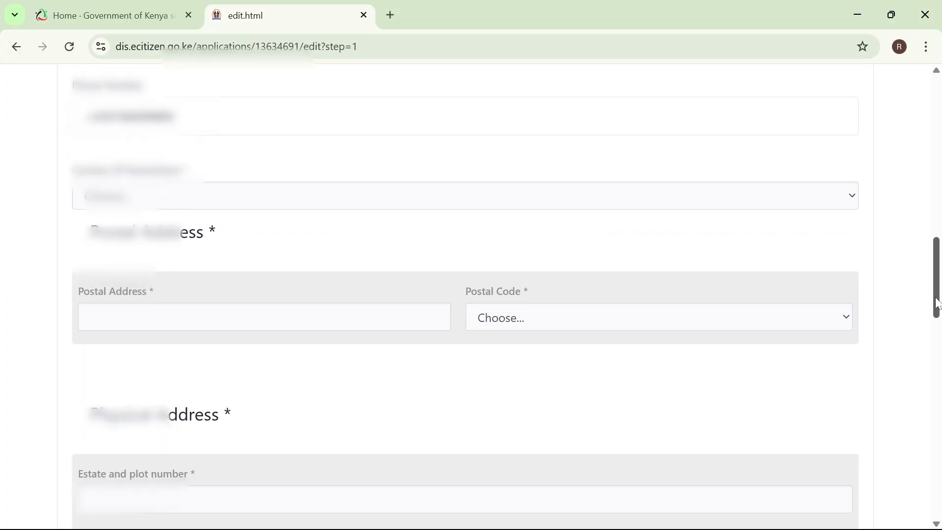
Set the country of destination to Tanzania and fill in the applicant's postal address and postal code
{"action": "left_click", "coordinate": [838, 196]}
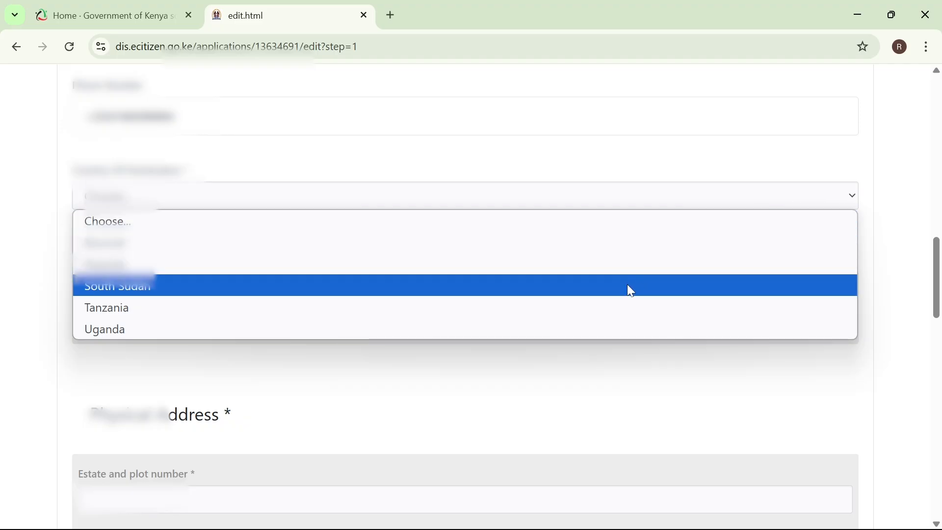
{"action": "left_click", "coordinate": [607, 301]}
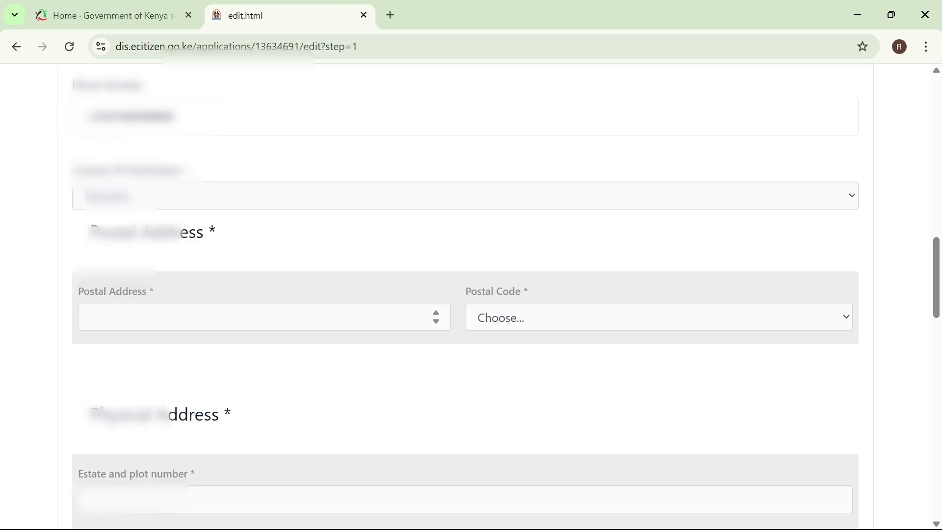
{"action": "type", "text": "15"}
{"action": "left_click", "coordinate": [609, 323]}
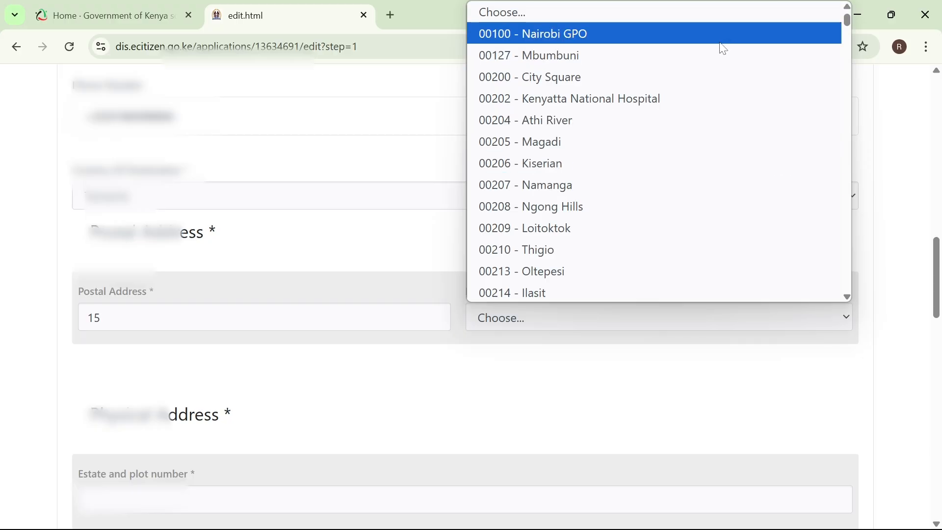
{"action": "left_click", "coordinate": [727, 50]}
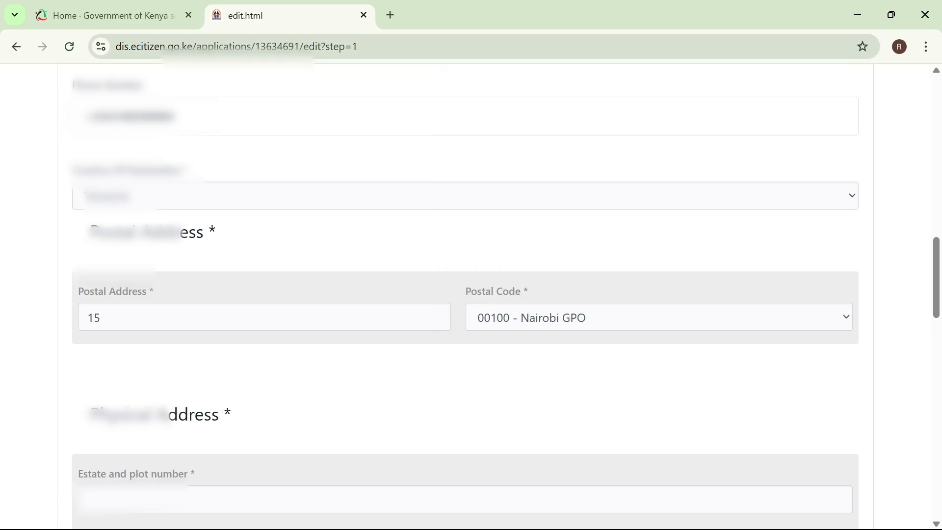
Fill in the estate and plot number and the road or building name of the applicant's physical address
{"action": "left_click_drag", "start_coordinate": [939, 282], "coordinate": [940, 342]}
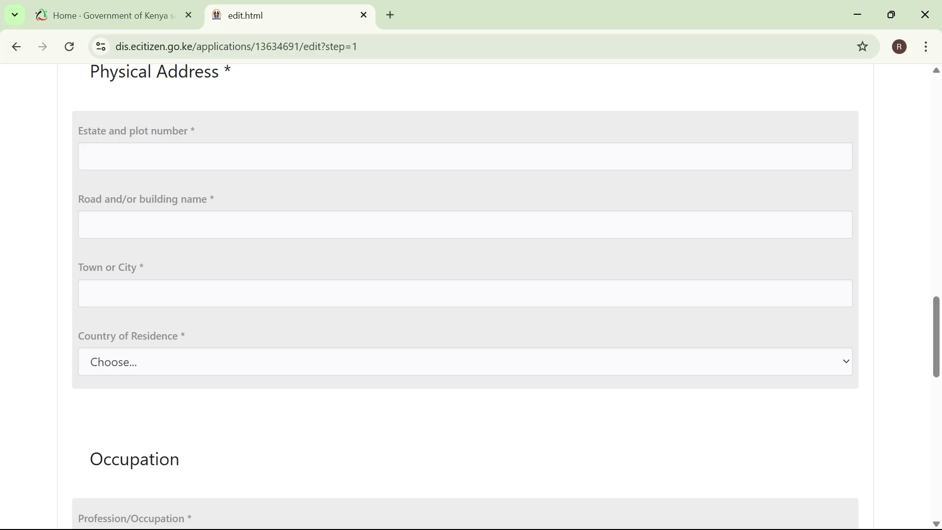
{"action": "type", "text": "Donholm"}
{"action": "left_click", "coordinate": [209, 224]}
{"action": "type", "text": "Vicksha"}
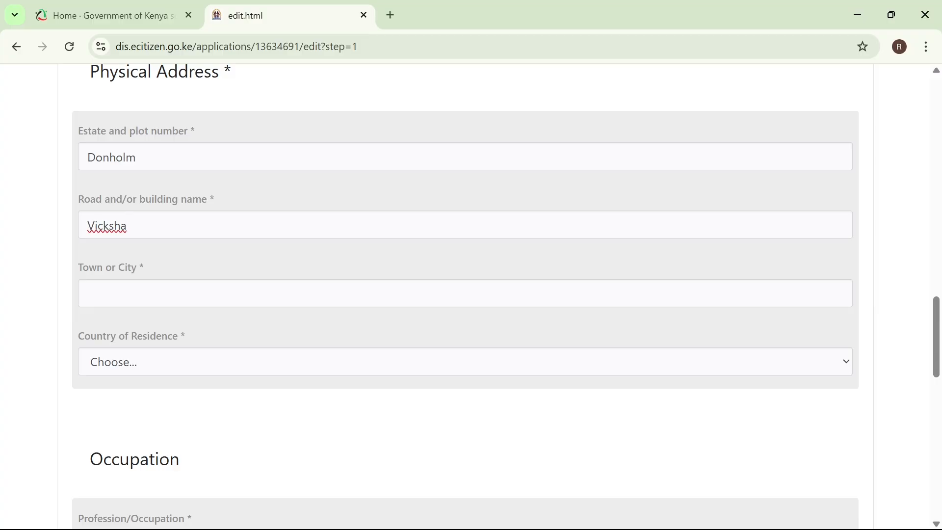
{"action": "type", "text": " Plaza"}
Enter the town or city of the physical address and set the country of residence to Kenya
{"action": "left_click", "coordinate": [88, 294]}
{"action": "type", "text": "Nairobi"}
{"action": "left_click", "coordinate": [263, 371]}
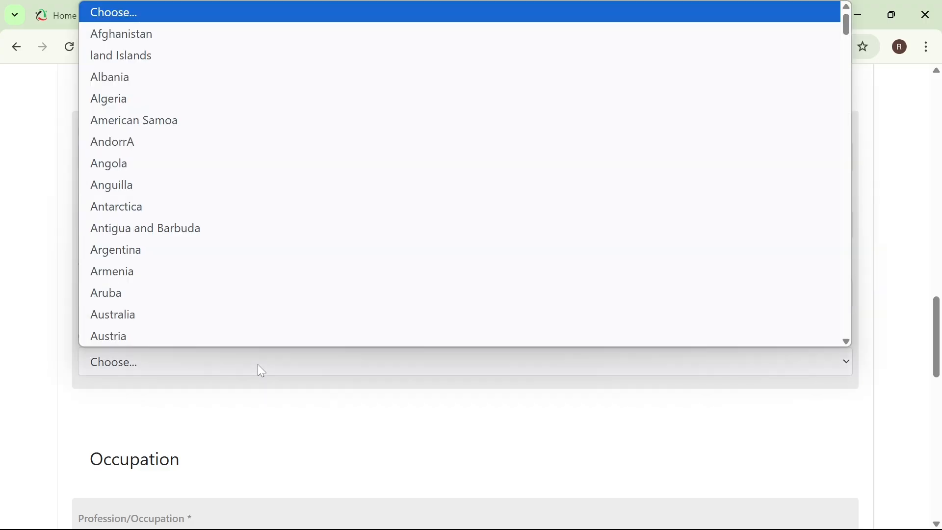
{"action": "type", "text": "ke"}
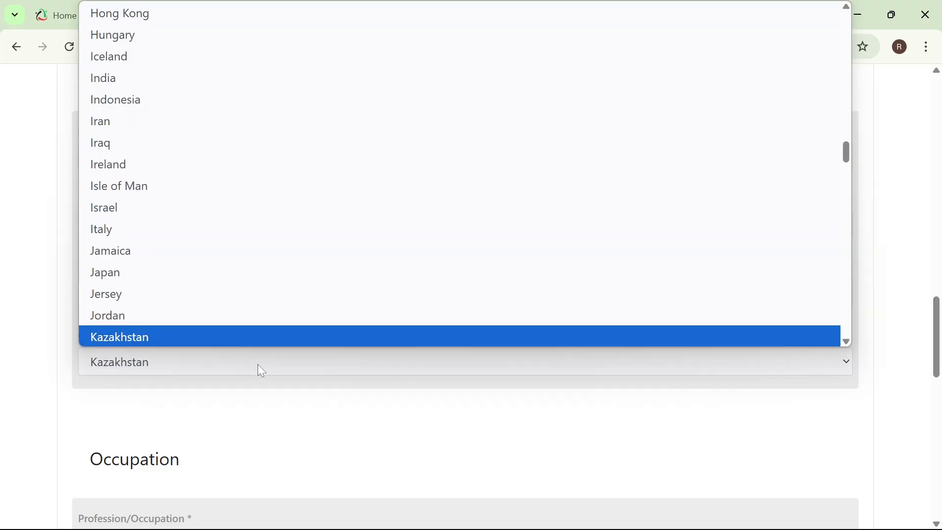
{"action": "key", "text": "Return"}
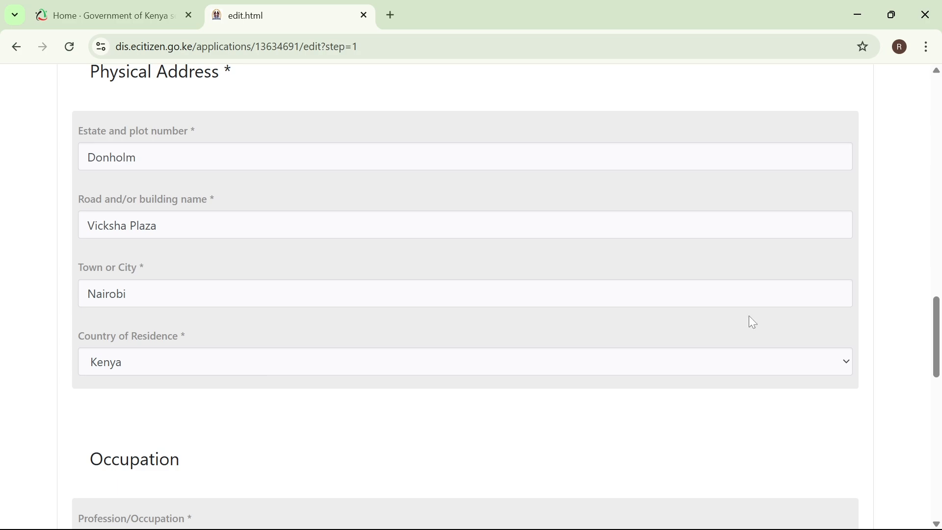
Enter "medical practioner" as the applicant's profession
{"action": "left_click_drag", "start_coordinate": [938, 311], "coordinate": [940, 376]}
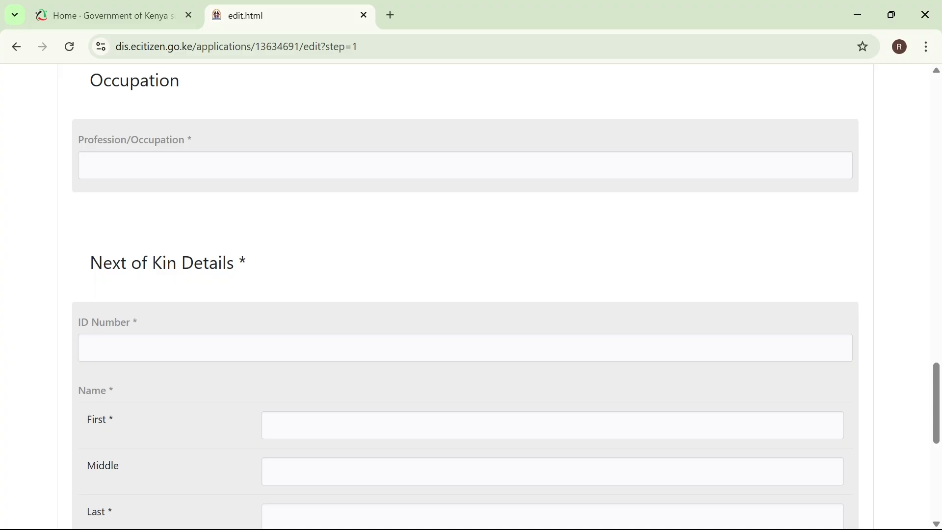
{"action": "type", "text": "medical practioner"}
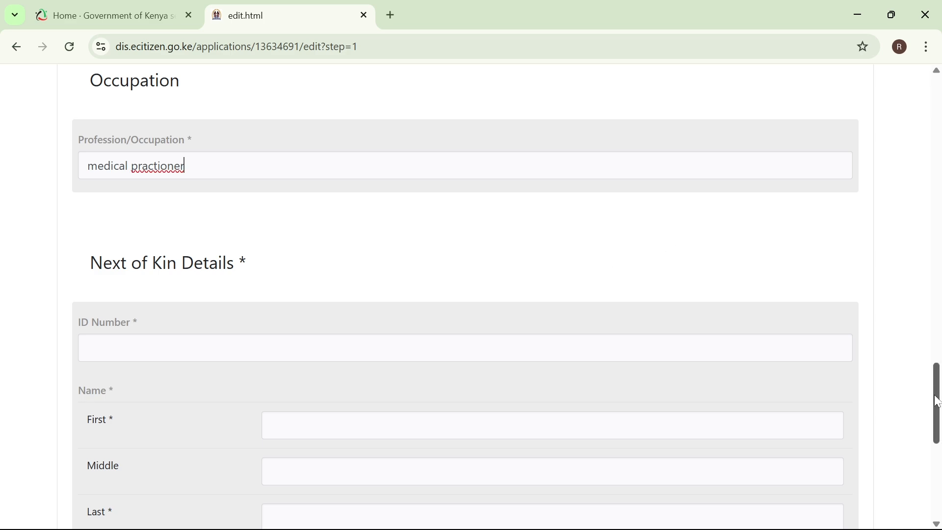
Enter the next of kin's ID number
{"action": "left_click_drag", "start_coordinate": [940, 403], "coordinate": [940, 430]}
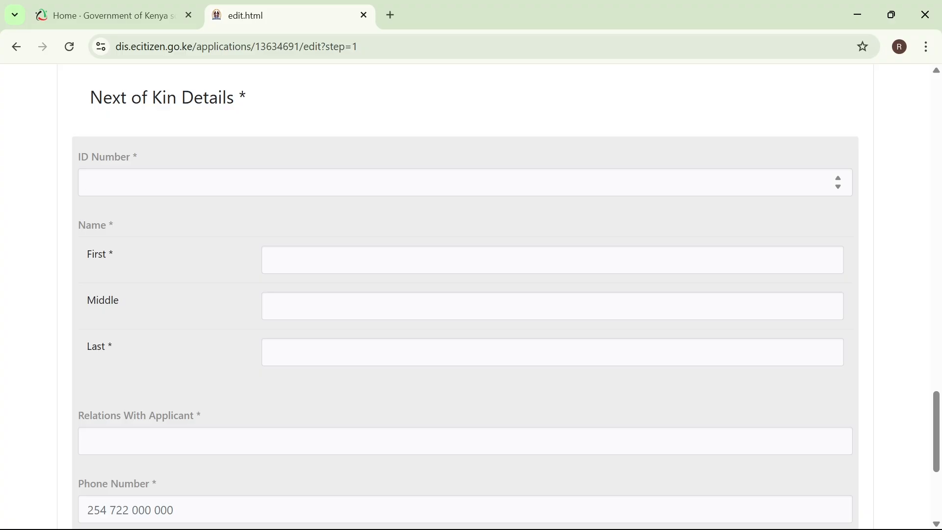
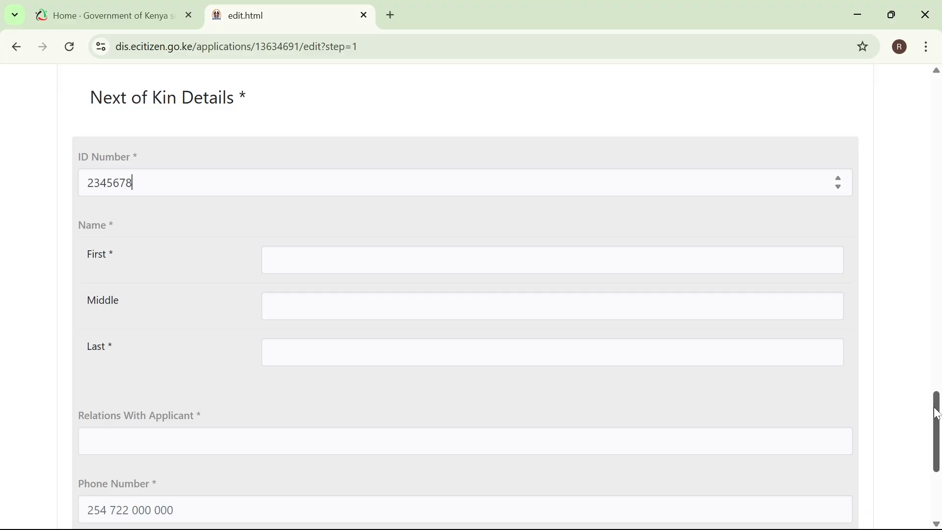
Fill in the next of kin's first, middle and last names
{"action": "left_click_drag", "start_coordinate": [939, 415], "coordinate": [939, 428]}
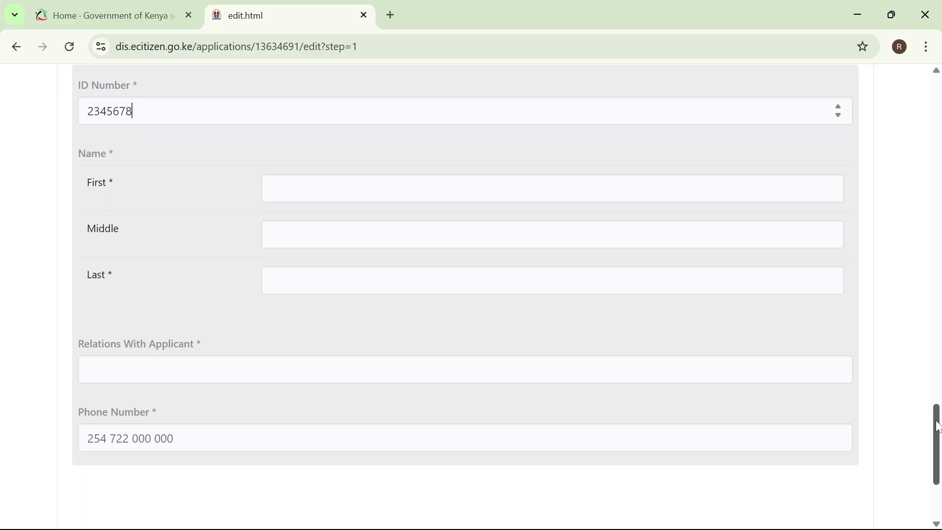
{"action": "left_click", "coordinate": [271, 188]}
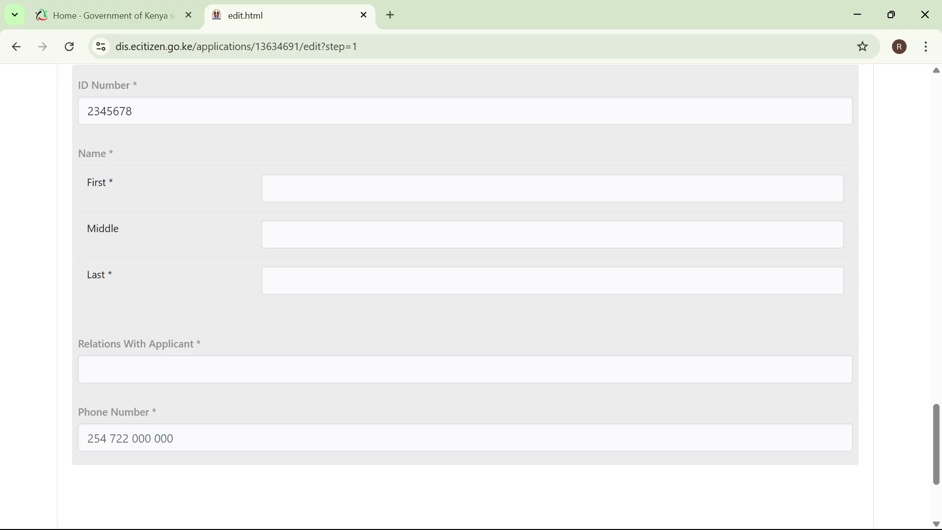
{"action": "key", "text": "Tab"}
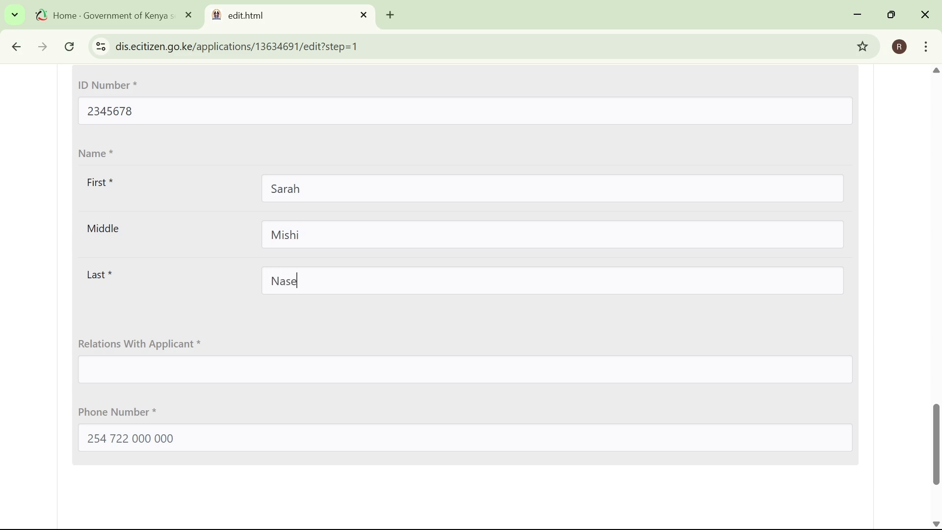
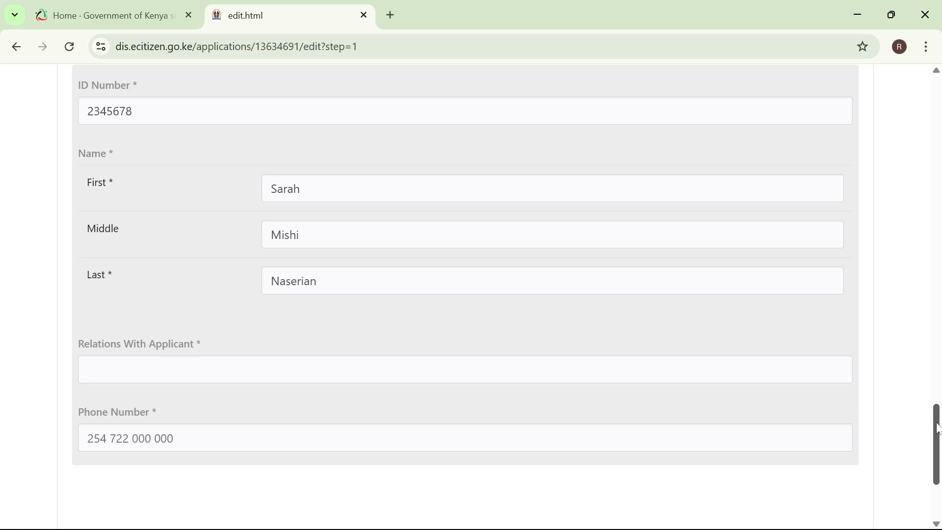
Enter wife as the next of kin's relation, fill in their phone number and try to proceed with the application
{"action": "left_click_drag", "start_coordinate": [939, 429], "coordinate": [939, 449]}
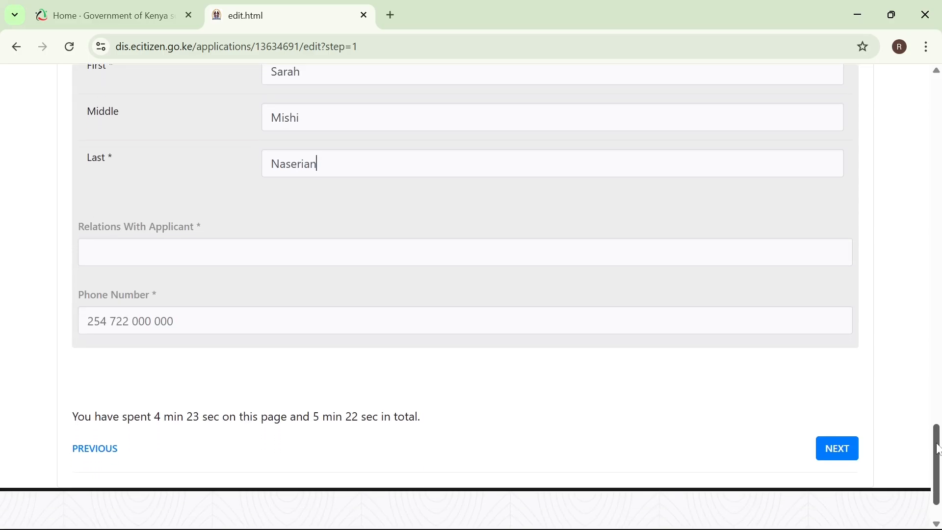
{"action": "key", "text": "Tab"}
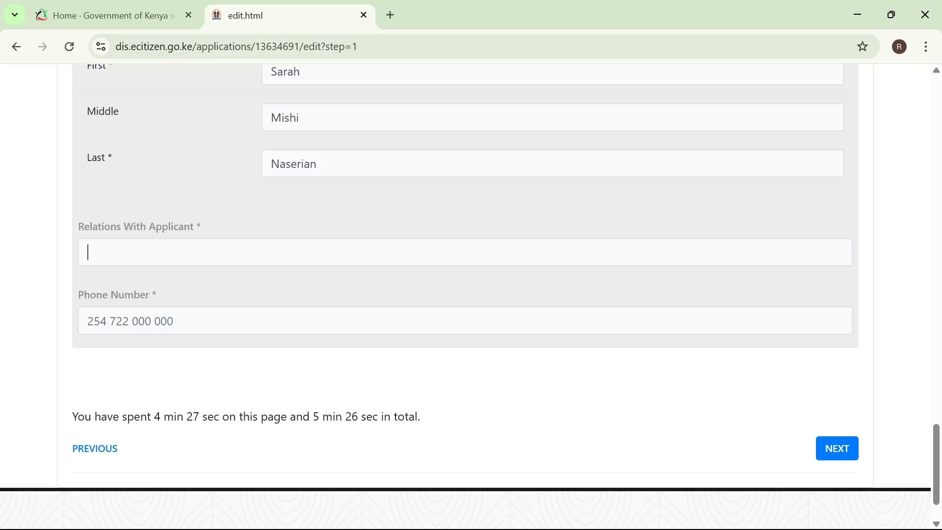
{"action": "type", "text": "wife"}
{"action": "left_click", "coordinate": [302, 320]}
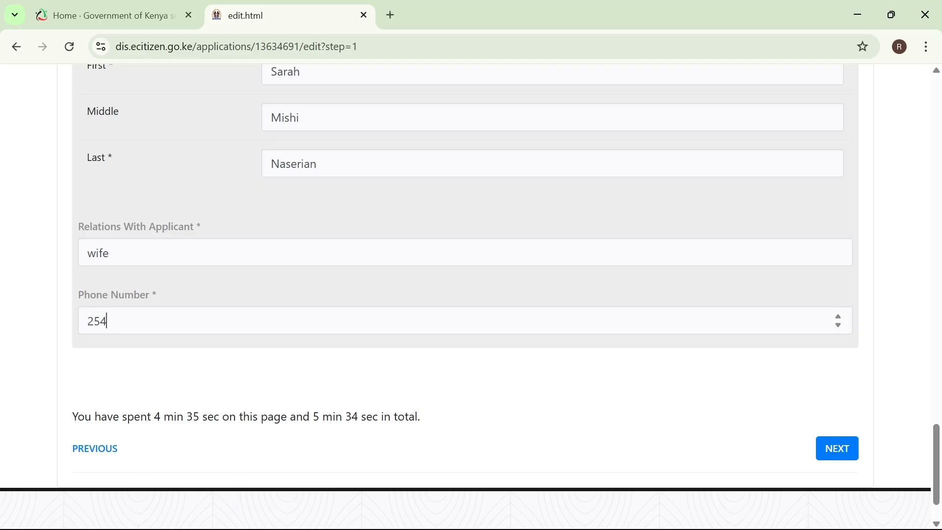
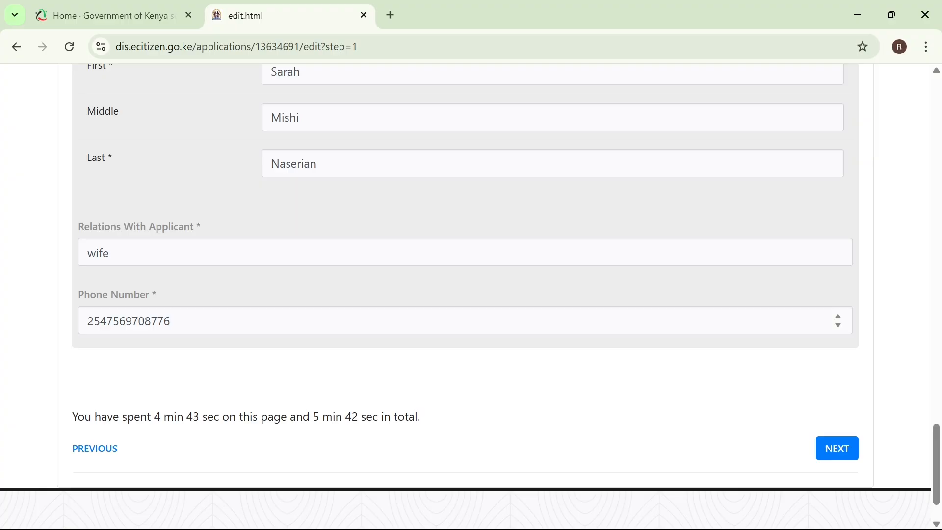
{"action": "left_click", "coordinate": [840, 449]}
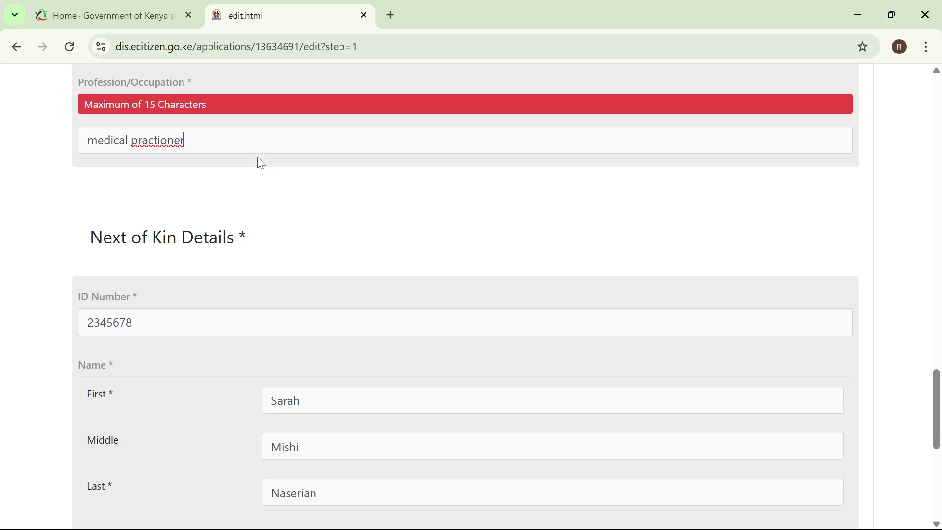
Replace the applicant's profession with Doctor and continue to the uploads stage
{"action": "key", "text": "BackSpace"}
{"action": "key", "text": "BackSpace"}
{"action": "key", "text": "BackSpace"}
{"action": "key", "text": "BackSpace"}
{"action": "key", "text": "BackSpace"}
{"action": "key", "text": "BackSpace"}
{"action": "key", "text": "BackSpace"}
{"action": "key", "text": "BackSpace"}
{"action": "key", "text": "BackSpace"}
{"action": "key", "text": "BackSpace"}
{"action": "key", "text": "BackSpace"}
{"action": "key", "text": "BackSpace"}
{"action": "key", "text": "BackSpace"}
{"action": "key", "text": "BackSpace"}
{"action": "key", "text": "BackSpace"}
{"action": "key", "text": "BackSpace"}
{"action": "key", "text": "BackSpace"}
{"action": "key", "text": "BackSpace"}
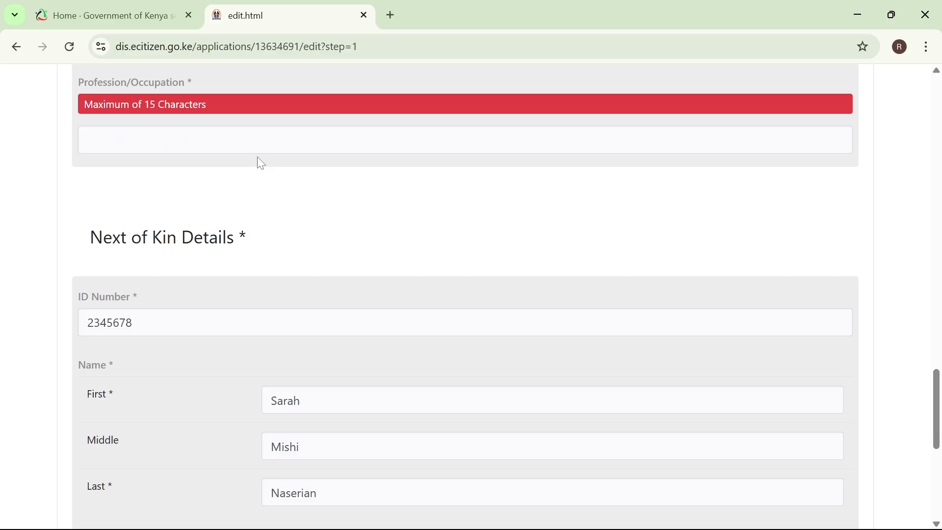
{"action": "type", "text": "Doctor"}
{"action": "left_click_drag", "start_coordinate": [938, 444], "coordinate": [941, 502]}
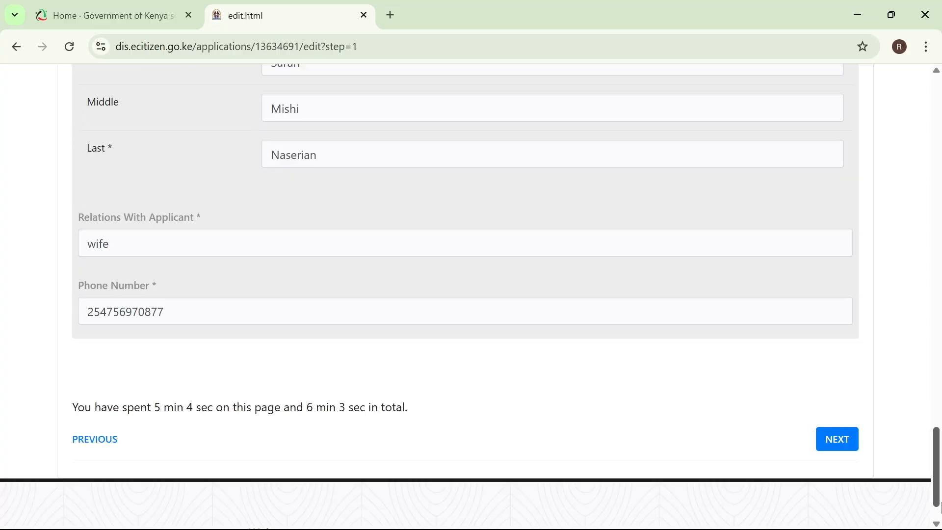
{"action": "left_click", "coordinate": [839, 434]}
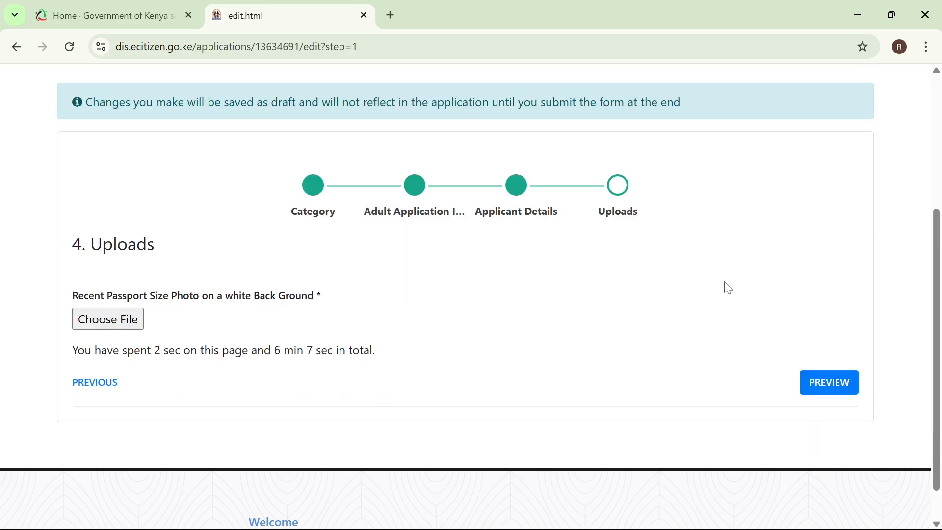
Upload WIN_20240721_18_54_26_Pro from the Camera Roll folder as the passport-size photo and open the application preview
{"action": "left_click", "coordinate": [120, 315]}
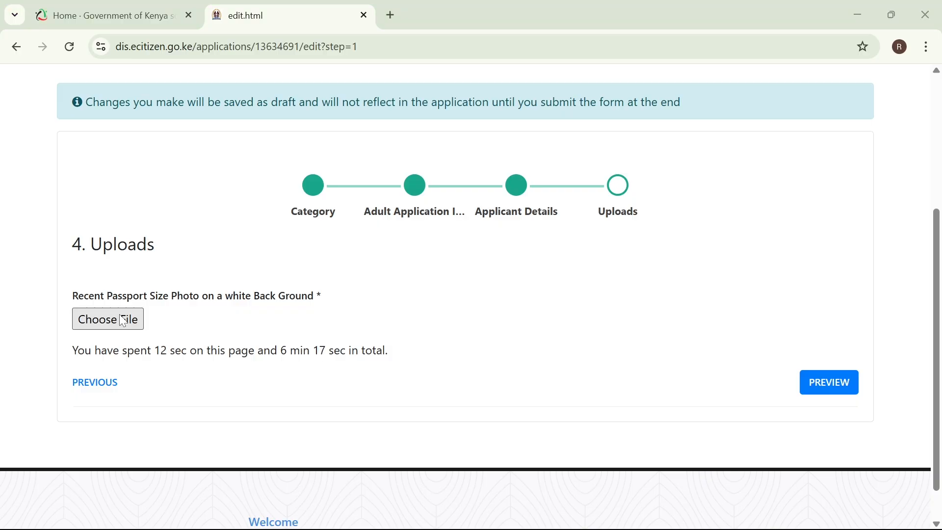
{"action": "left_click", "coordinate": [123, 321]}
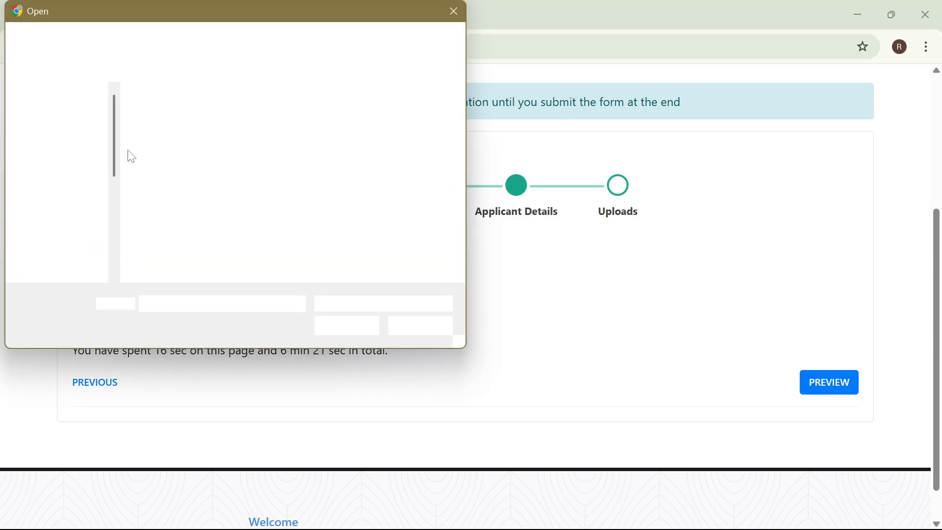
{"action": "left_click", "coordinate": [176, 128]}
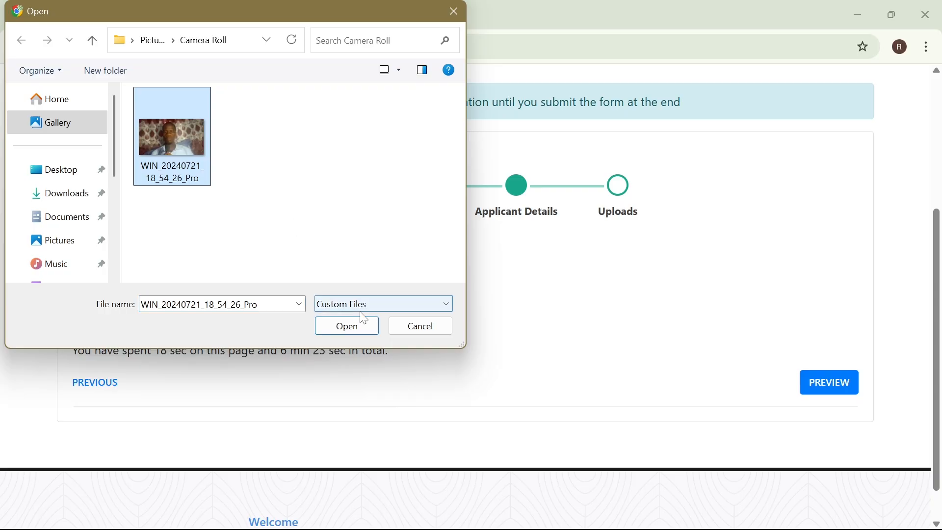
{"action": "left_click", "coordinate": [347, 326]}
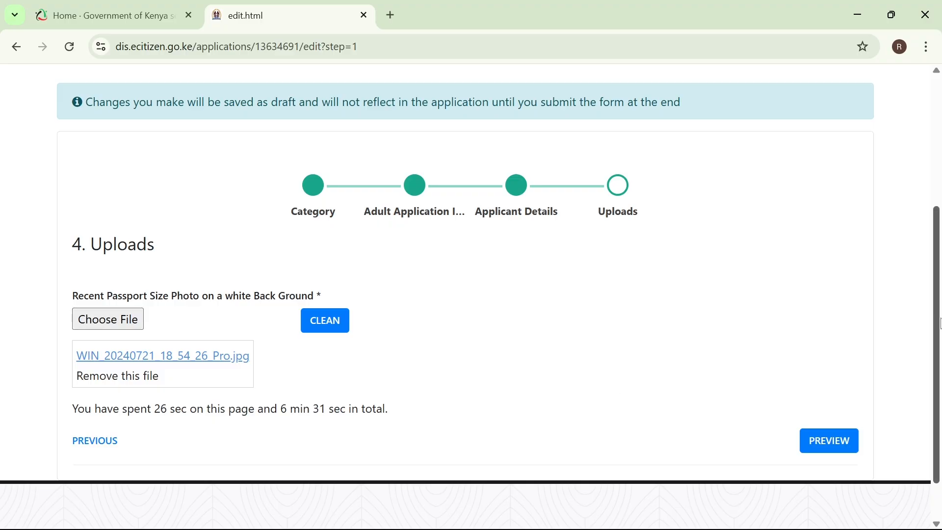
{"action": "scroll", "coordinate": [939, 324], "scroll_direction": "down", "scroll_amount": 1}
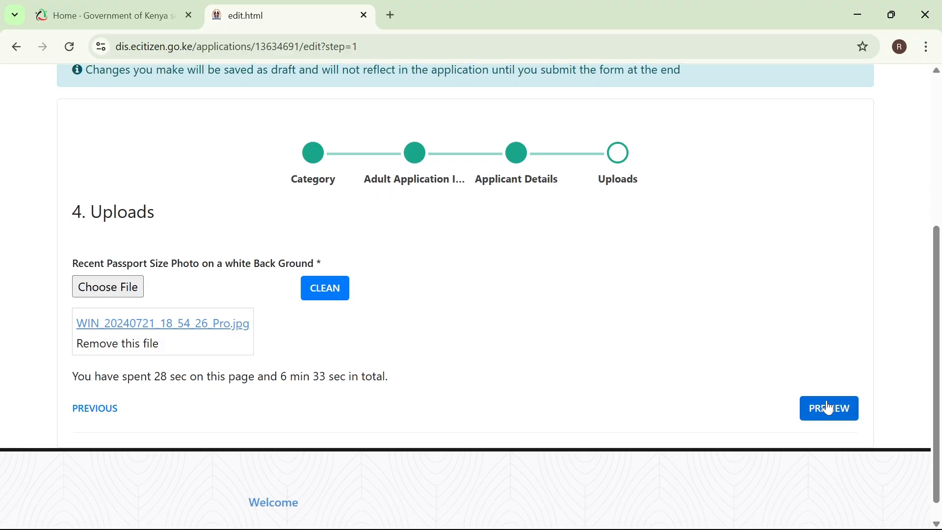
{"action": "left_click", "coordinate": [825, 416]}
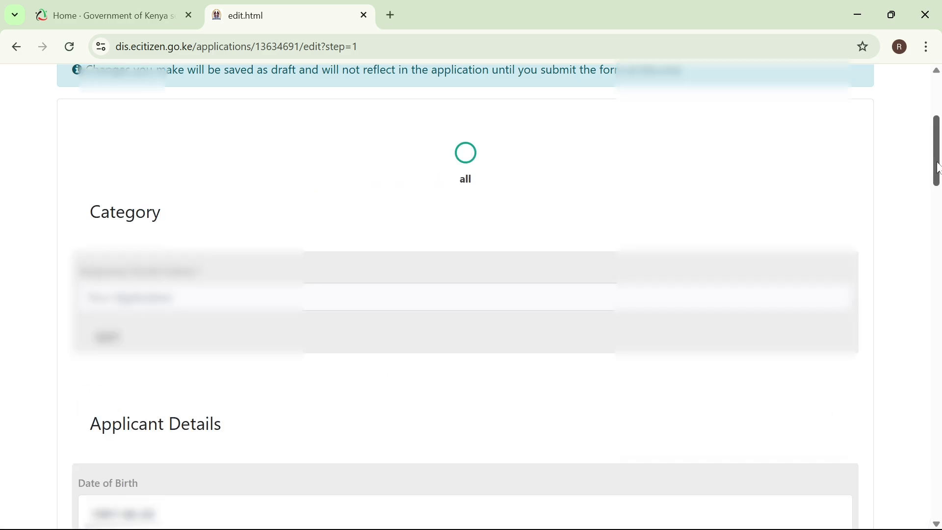
Review the application preview and submit it to reach the choice of payment methods
{"action": "left_click_drag", "start_coordinate": [939, 168], "coordinate": [940, 241]}
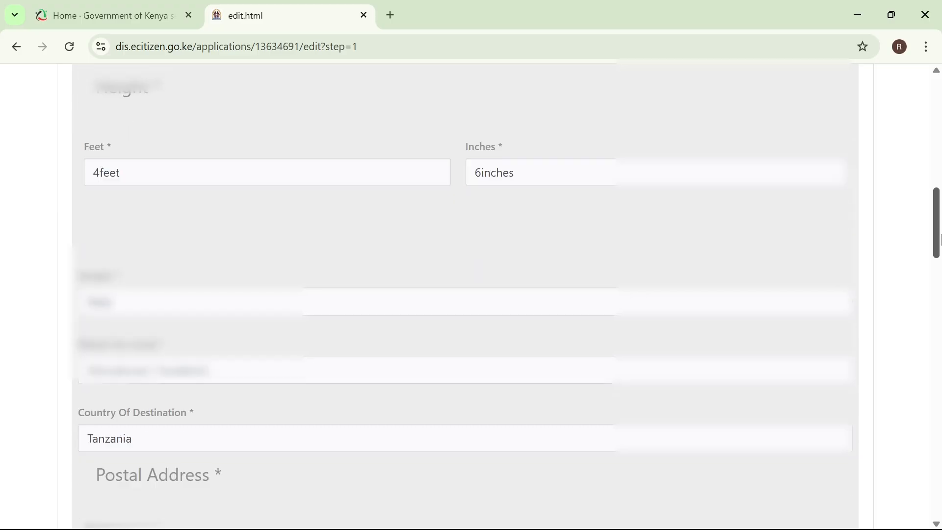
{"action": "left_click_drag", "start_coordinate": [940, 240], "coordinate": [930, 523]}
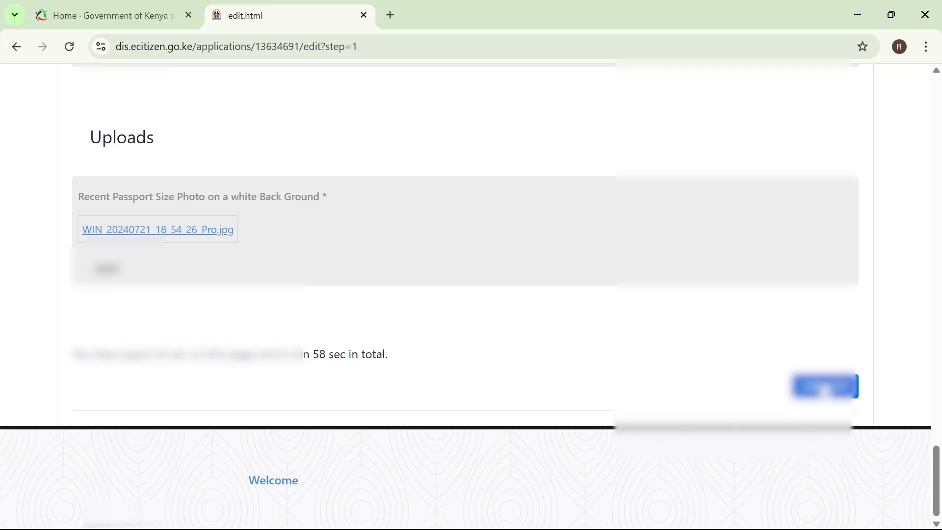
{"action": "left_click", "coordinate": [827, 391]}
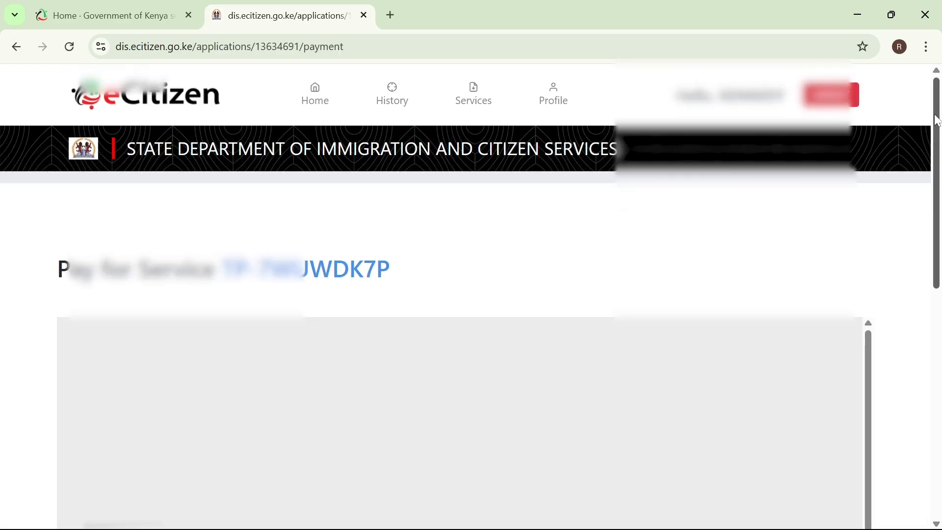
{"action": "left_click_drag", "start_coordinate": [940, 120], "coordinate": [941, 201]}
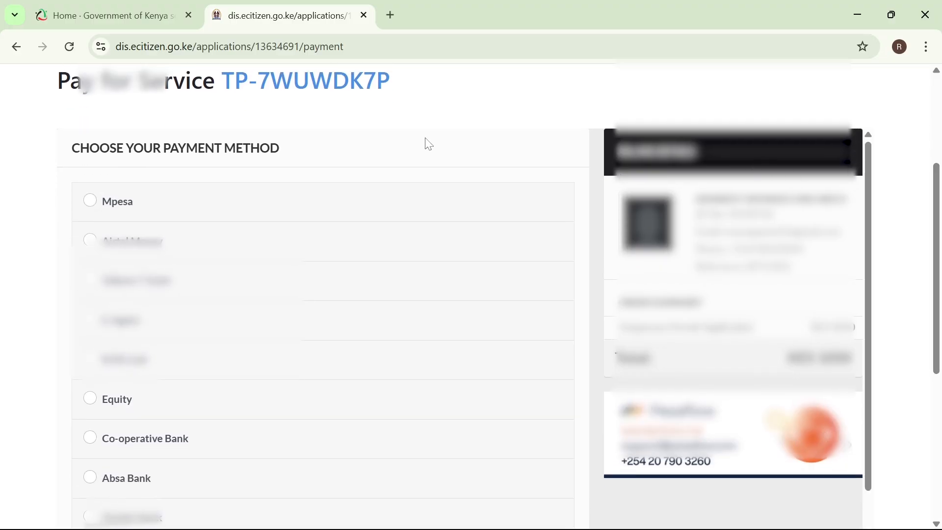
Choose Mpesa as the payment method for the temporary permit application and review its payment instructions and order summary
{"action": "left_click", "coordinate": [90, 202]}
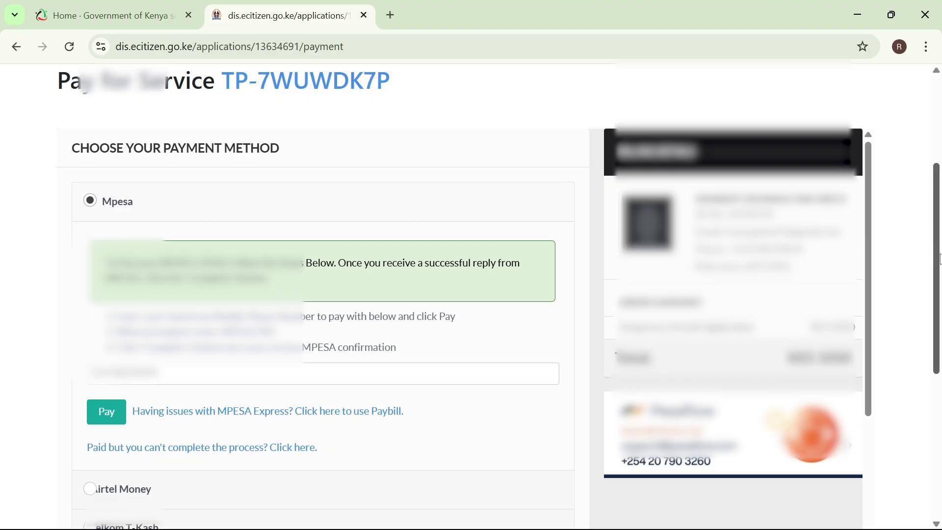
{"action": "scroll", "coordinate": [940, 260], "scroll_direction": "down", "scroll_amount": 6}
{"action": "scroll", "coordinate": [900, 76], "scroll_direction": "up", "scroll_amount": 10}
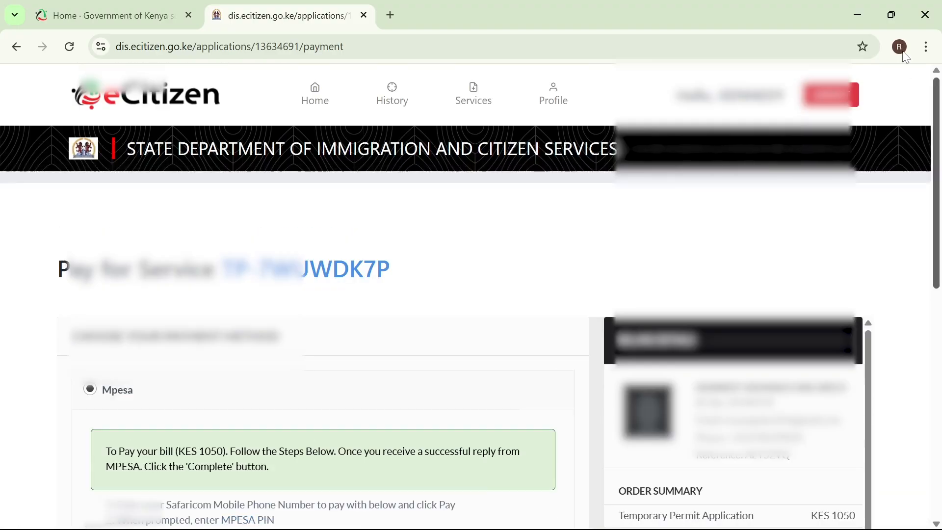
{"action": "scroll", "coordinate": [913, 74], "scroll_direction": "down", "scroll_amount": 1}
{"action": "scroll", "coordinate": [918, 83], "scroll_direction": "up", "scroll_amount": 1}
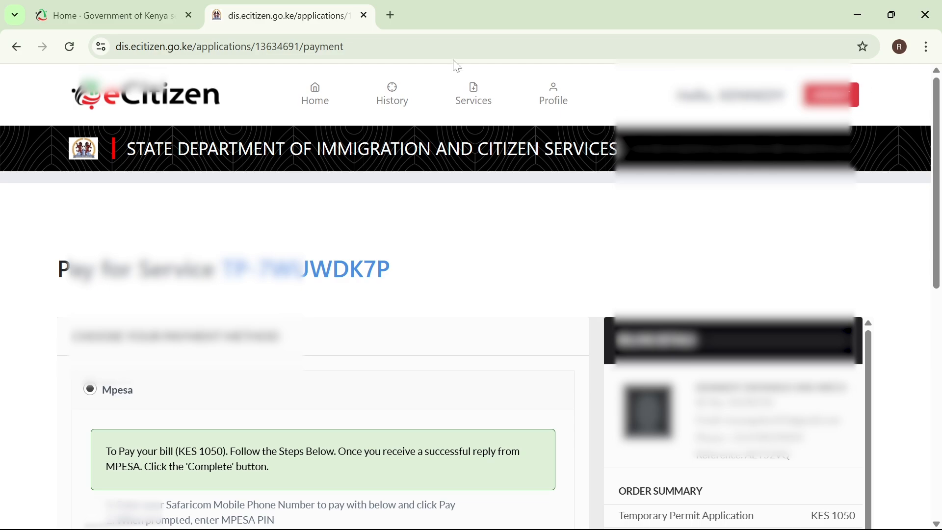
Open the submitted temporary permit application from the application history and review its payment, invoice and form data sections
{"action": "left_click", "coordinate": [395, 103]}
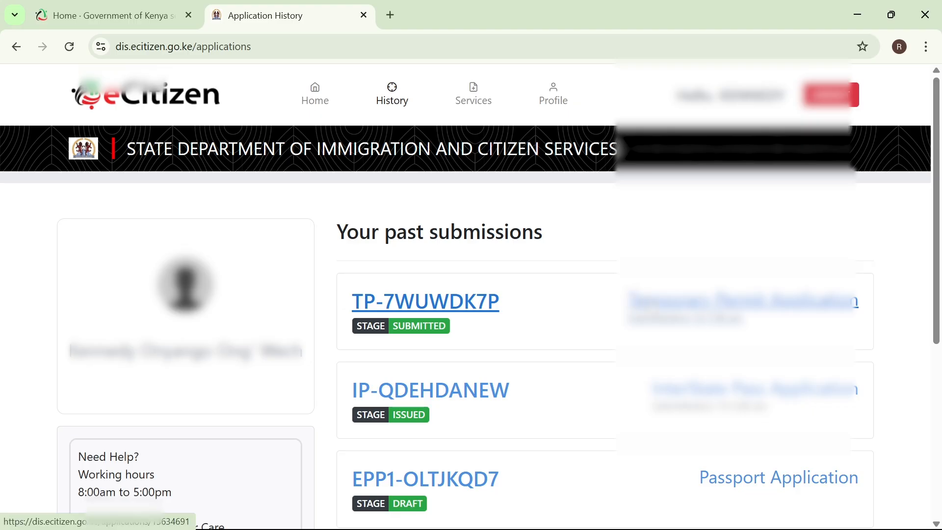
{"action": "left_click", "coordinate": [425, 301]}
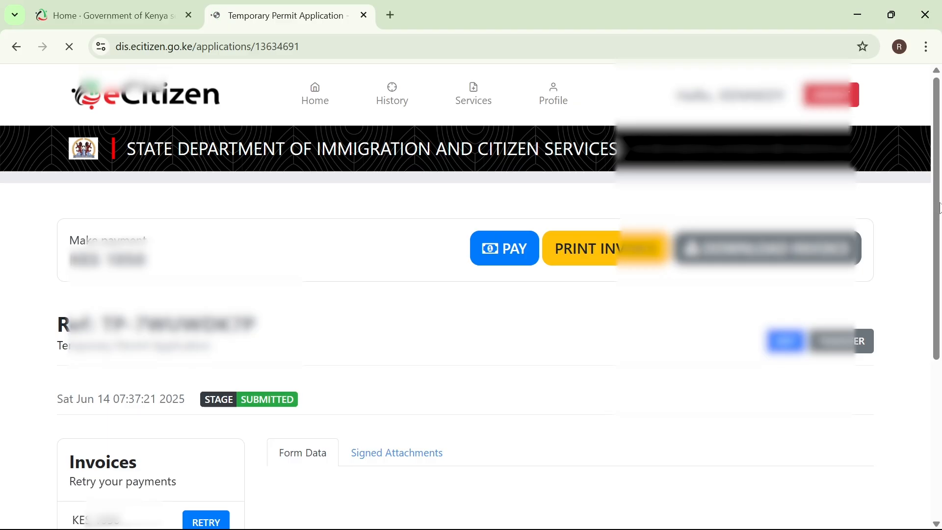
{"action": "left_click_drag", "start_coordinate": [940, 208], "coordinate": [940, 283]}
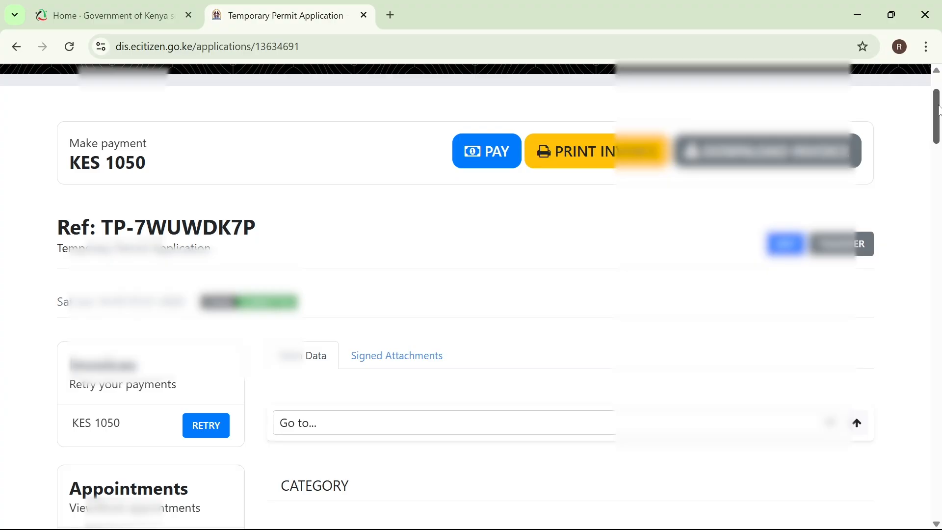
{"action": "left_click_drag", "start_coordinate": [940, 111], "coordinate": [940, 90]}
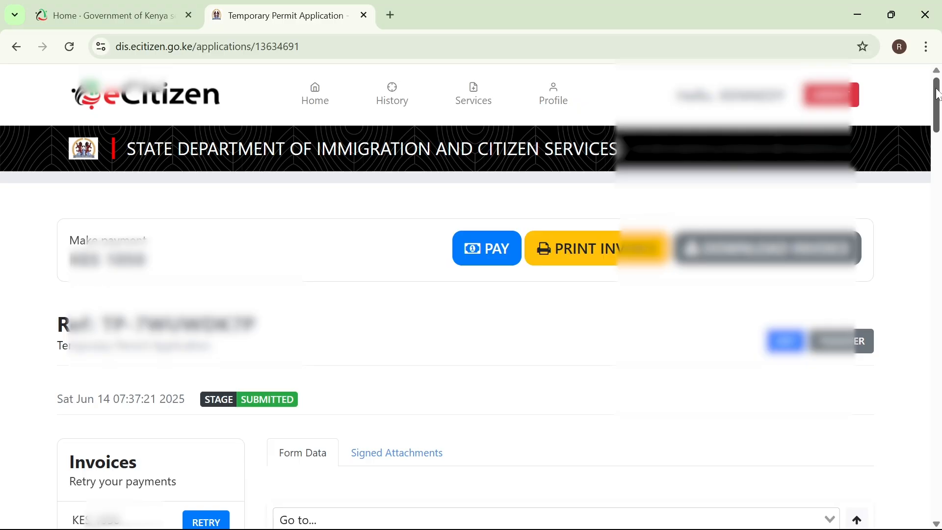
{"action": "mouse_move", "coordinate": [940, 94]}
{"action": "left_mouse_down"}
{"action": "mouse_move", "coordinate": [940, 104]}
{"action": "mouse_move", "coordinate": [939, 94]}
{"action": "left_mouse_up"}
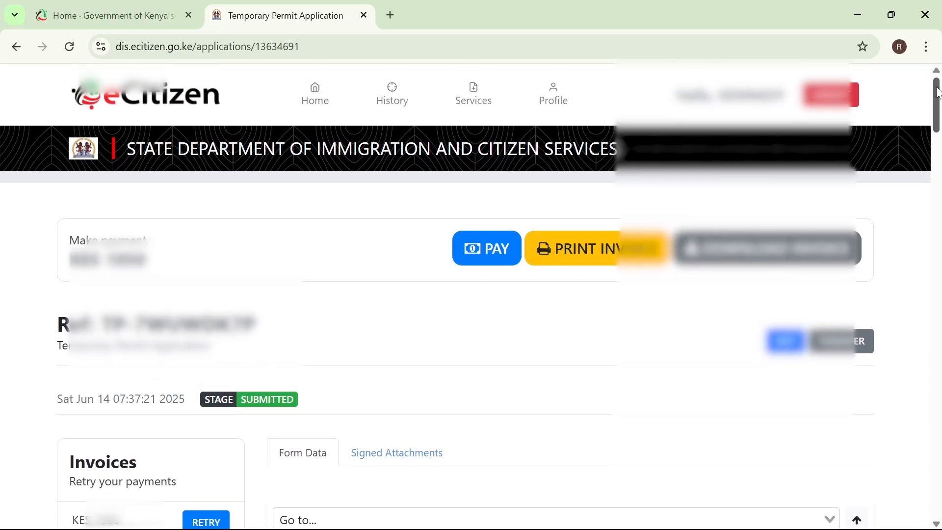